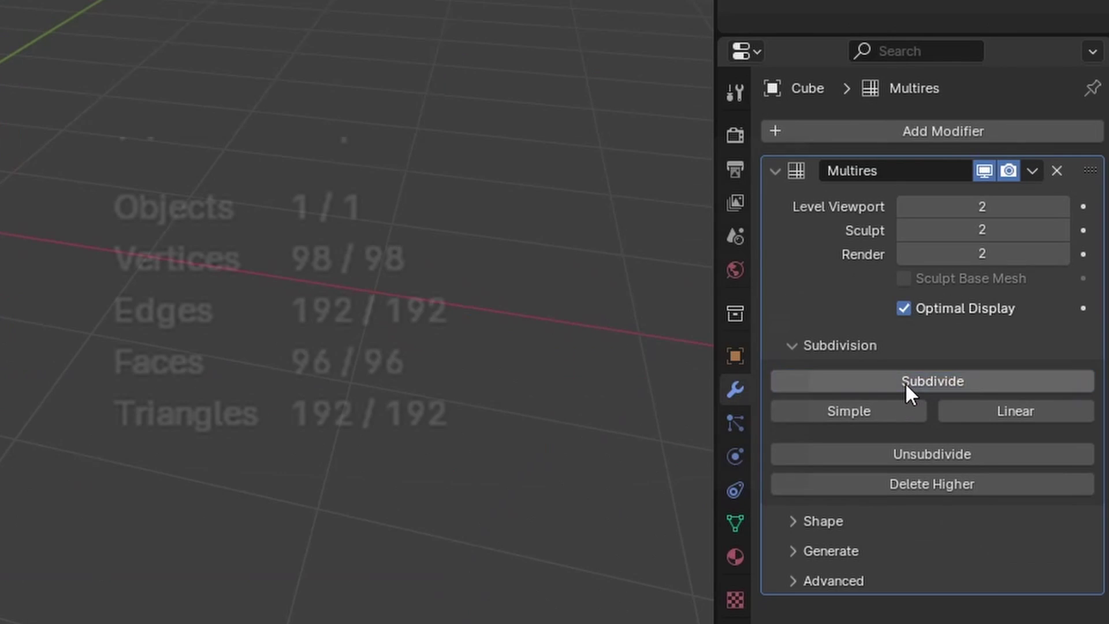
- Subdivide the cube's mesh three more times with the Multires modifier
left_click(906, 383)
left_click(906, 382)
left_click(906, 383)
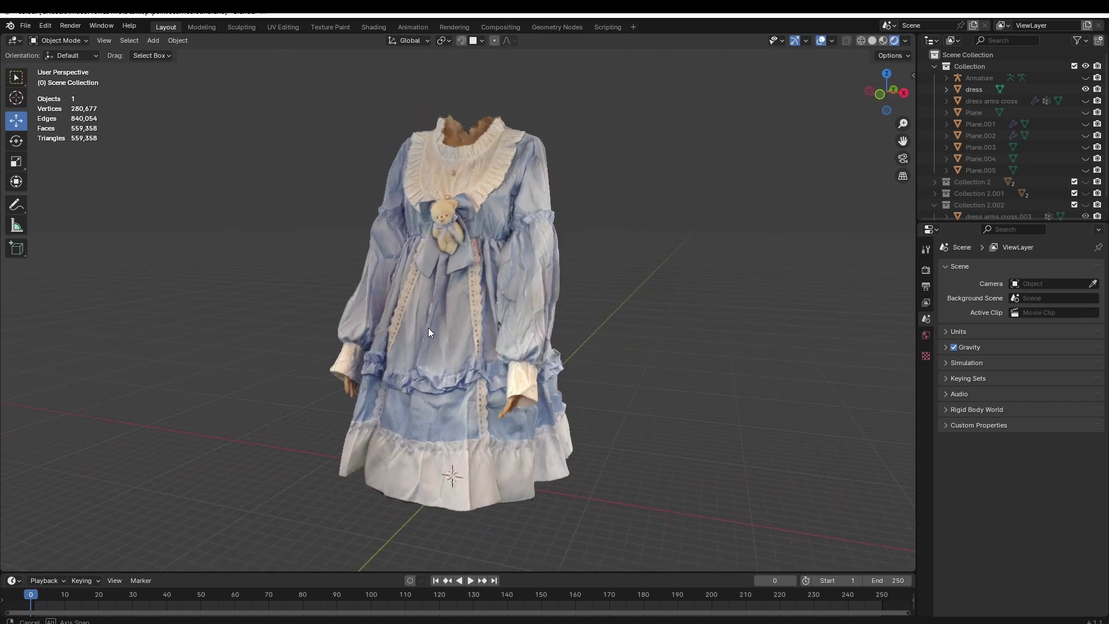
middle_click_drag(429, 328, 622, 334)
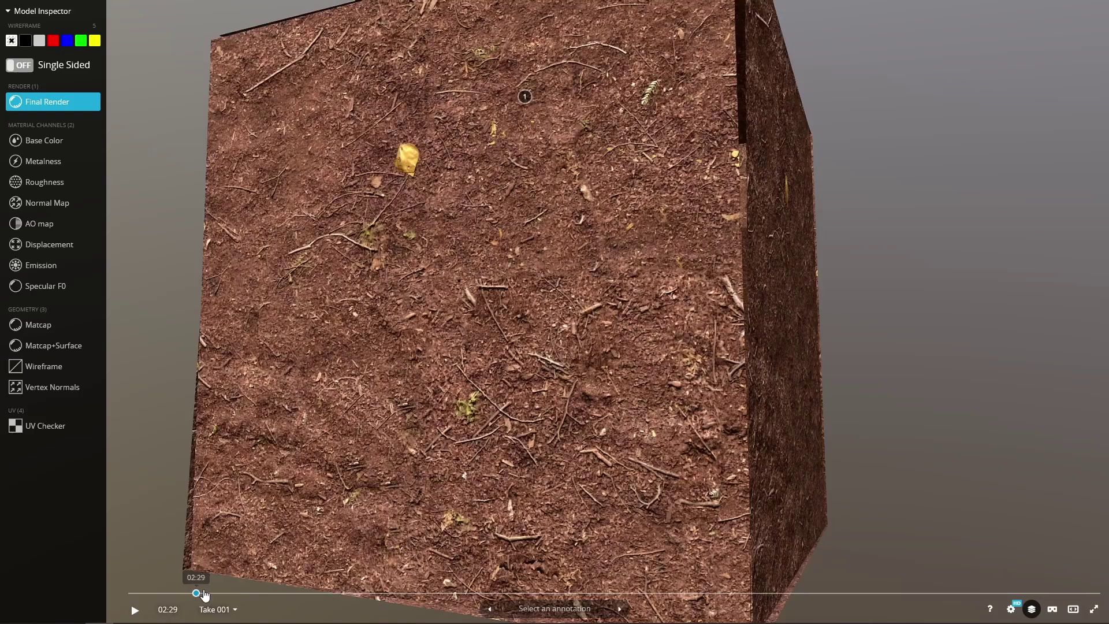
- Scrub through the ground scan's animation and display the model with Matcap+Surface shading
left_click_drag(205, 595, 878, 524)
left_click(58, 351)
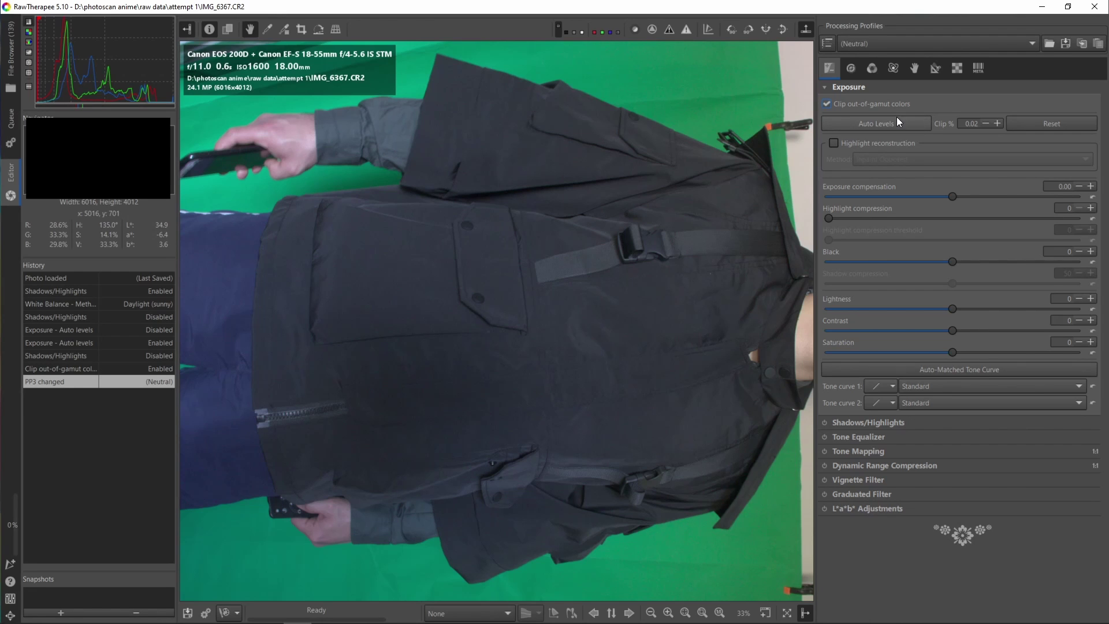
- In RawTherapee, apply automatic exposure levels to the jacket photo and set its white balance to Daylight (sunny)
left_click(897, 118)
left_click(873, 67)
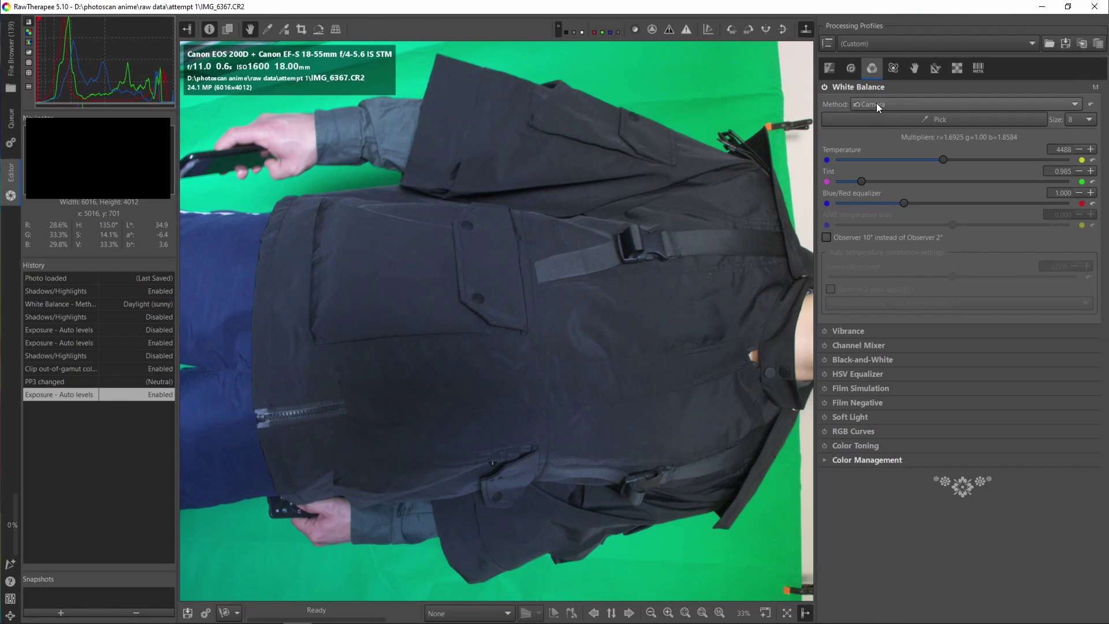
left_click(876, 103)
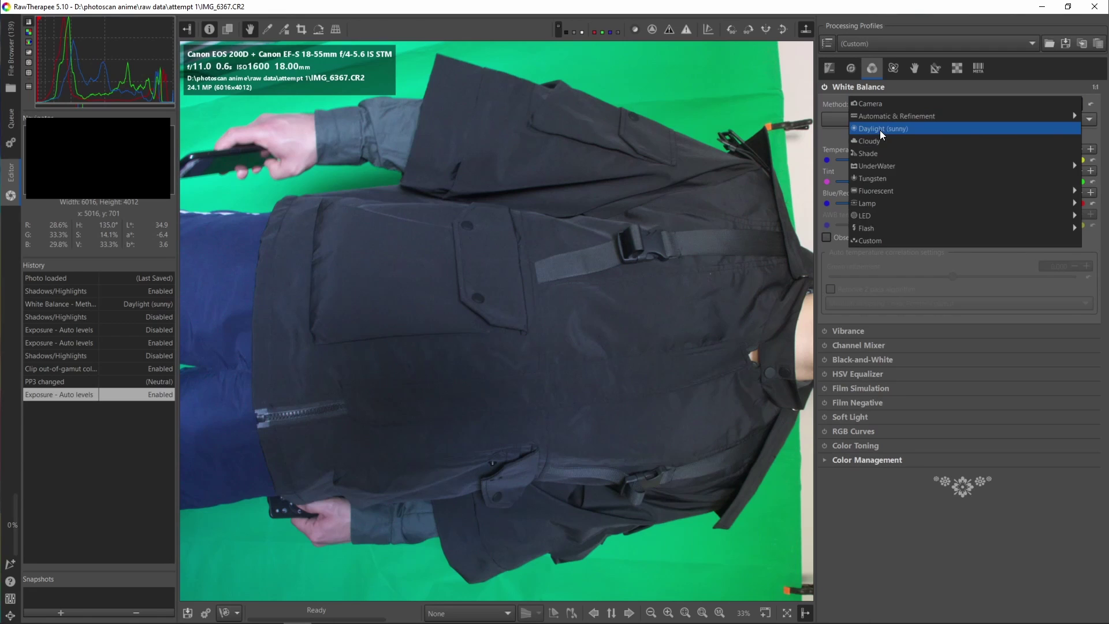
left_click(879, 129)
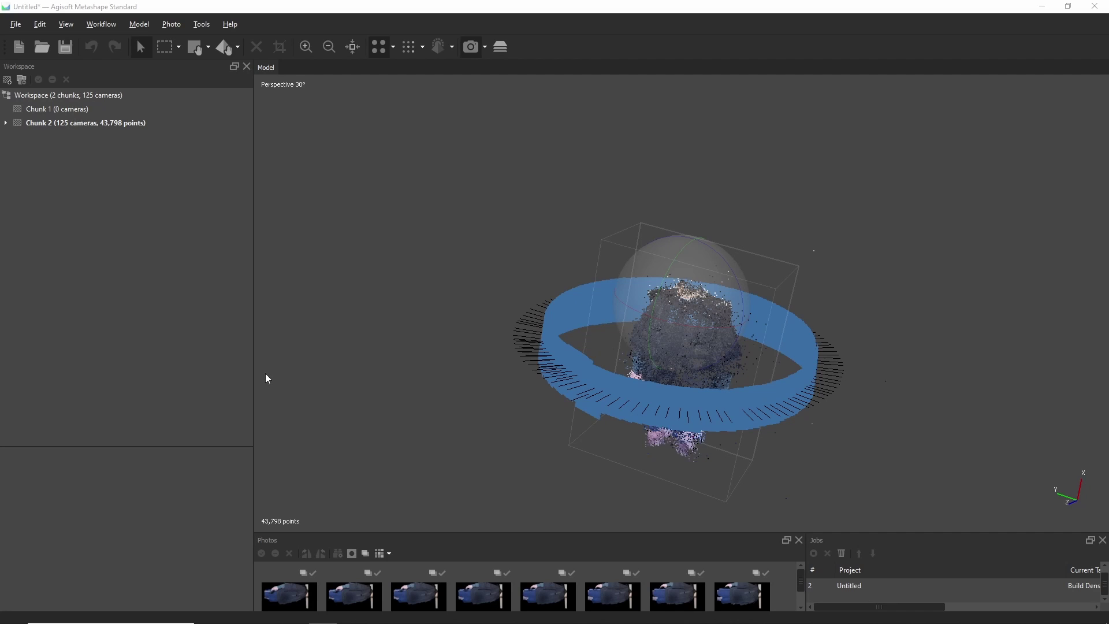
- In Agisoft Metashape, display the dense cloud of Chunk 2 and examine the jacket's points from several angles
left_click(5, 128)
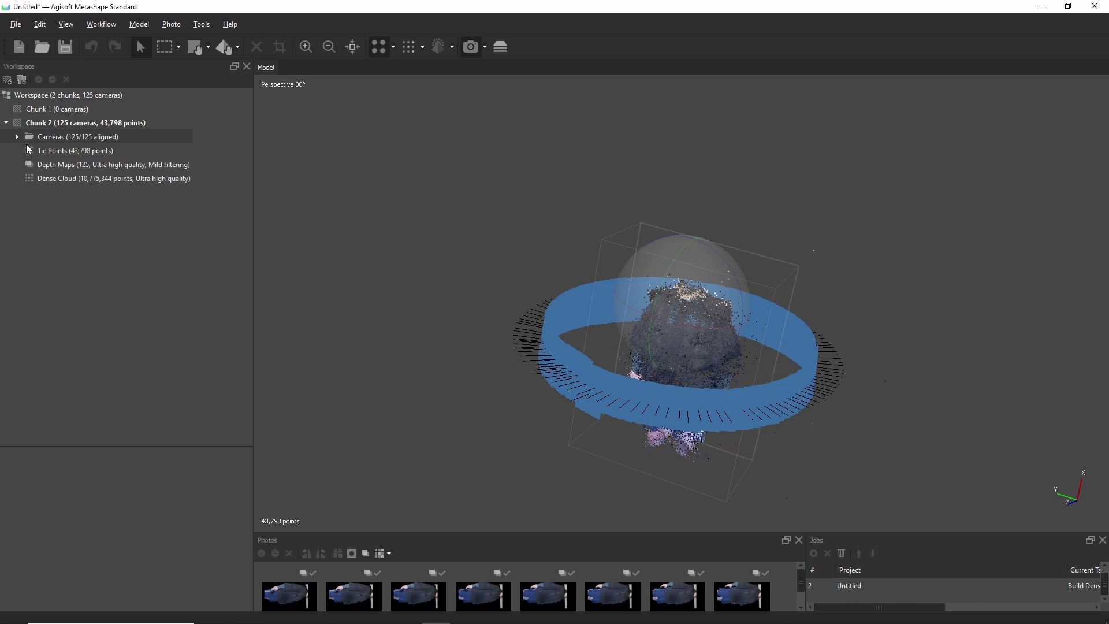
double_click(88, 179)
scroll(715, 367, "up", 5)
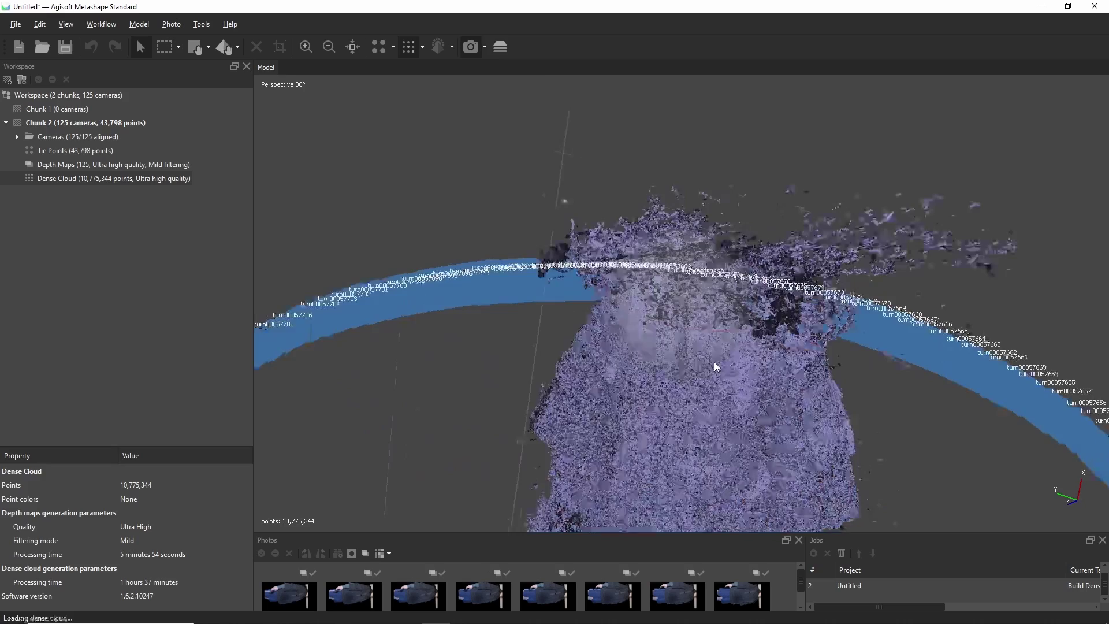
left_click_drag(716, 367, 640, 298)
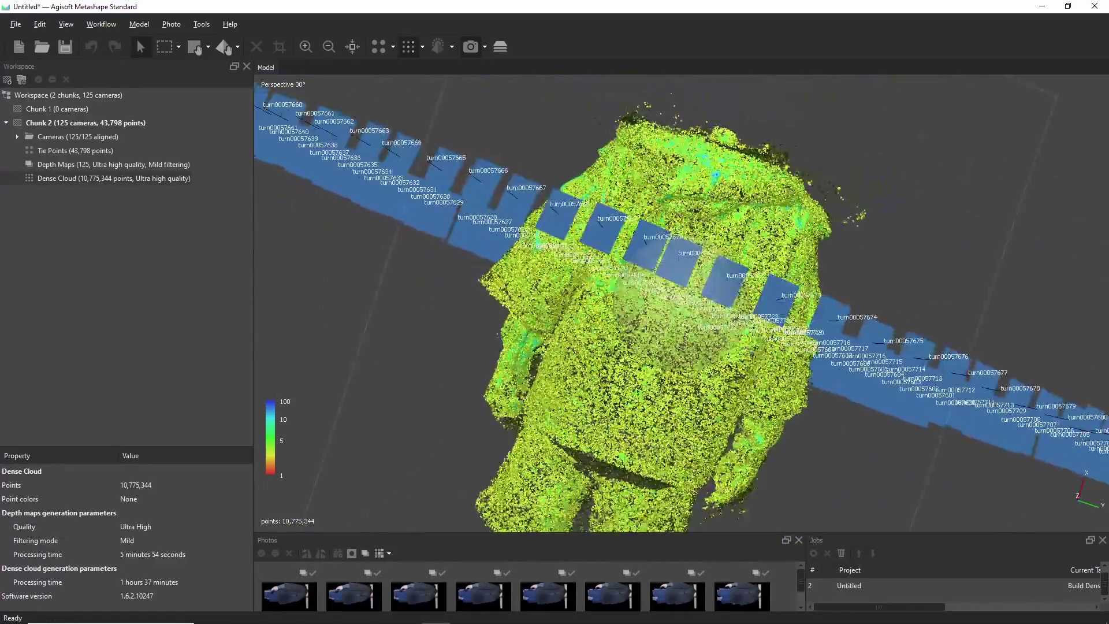
left_click_drag(555, 271, 613, 294)
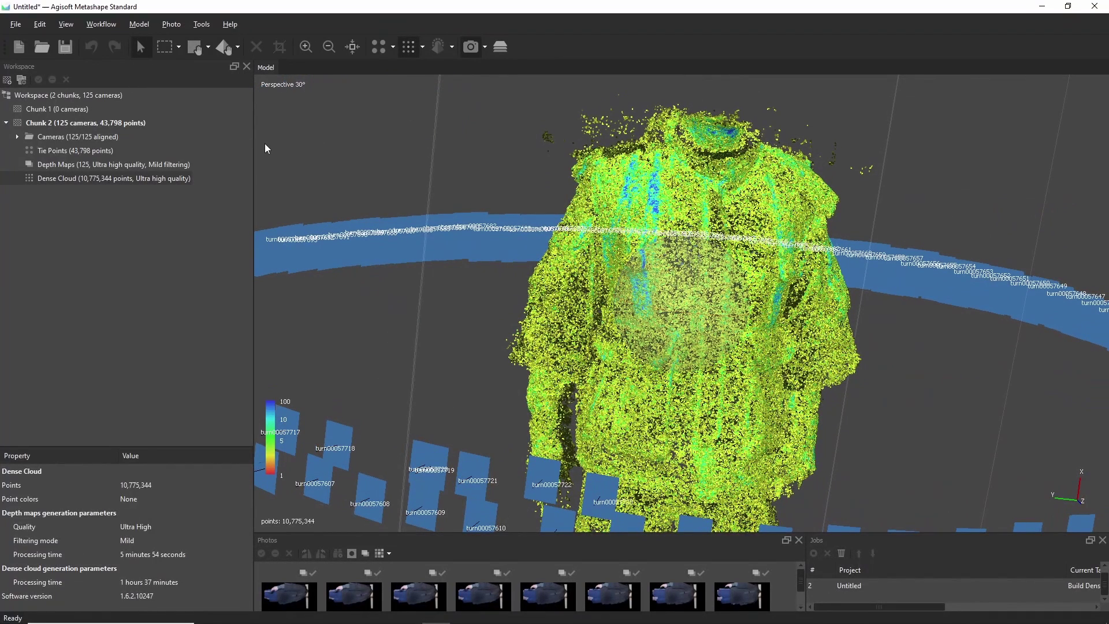
- Open the Filter by Confidence options for the jacket's dense cloud
left_click(198, 23)
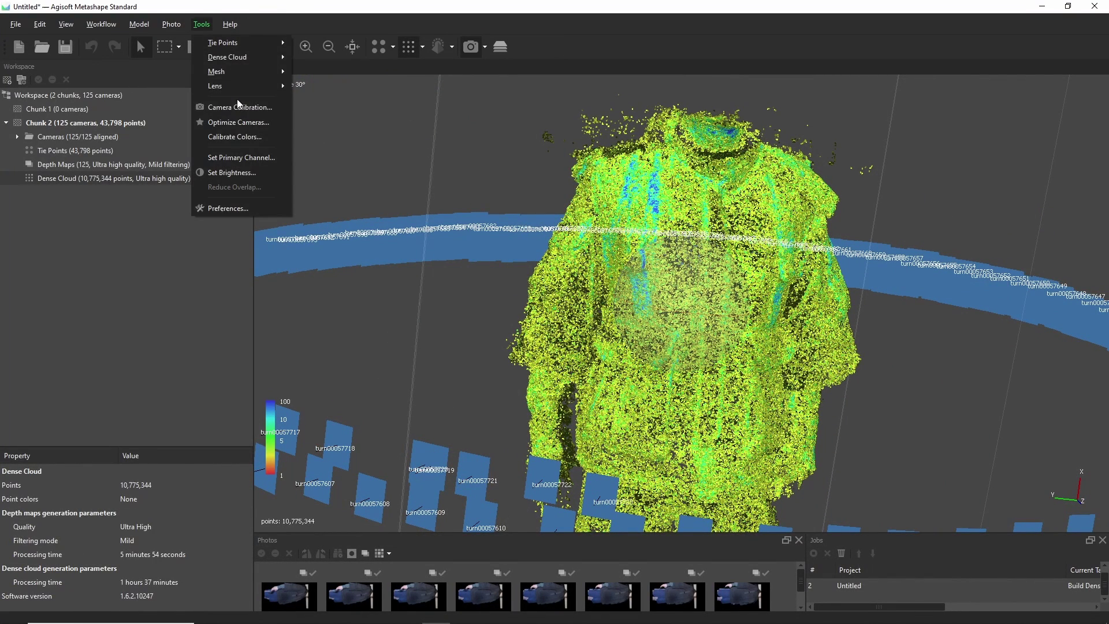
mouse_move(248, 57)
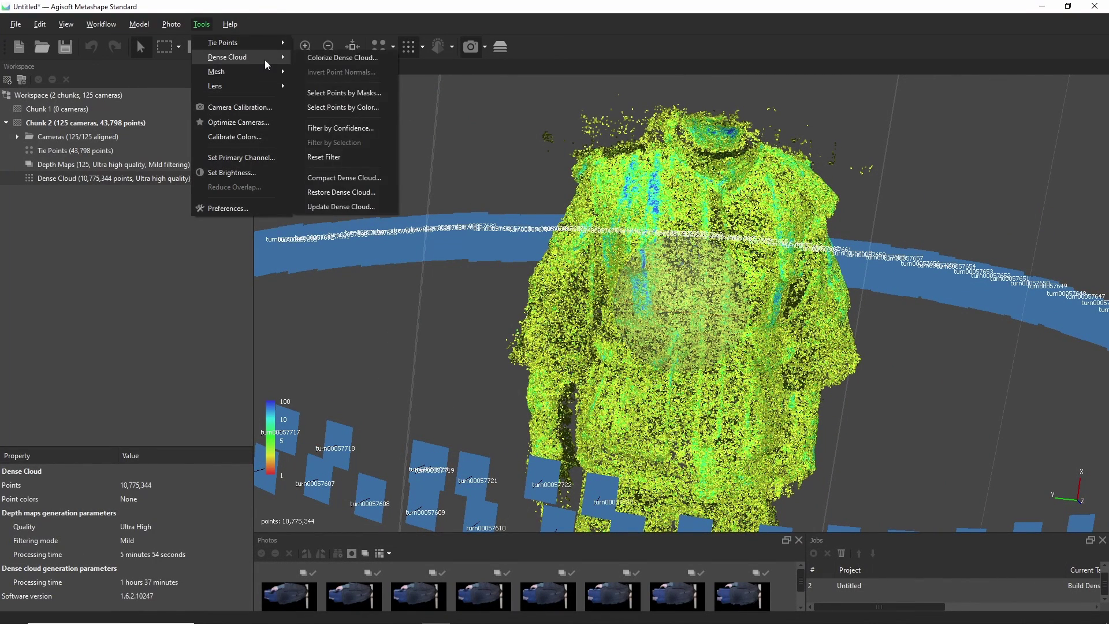
left_click(337, 128)
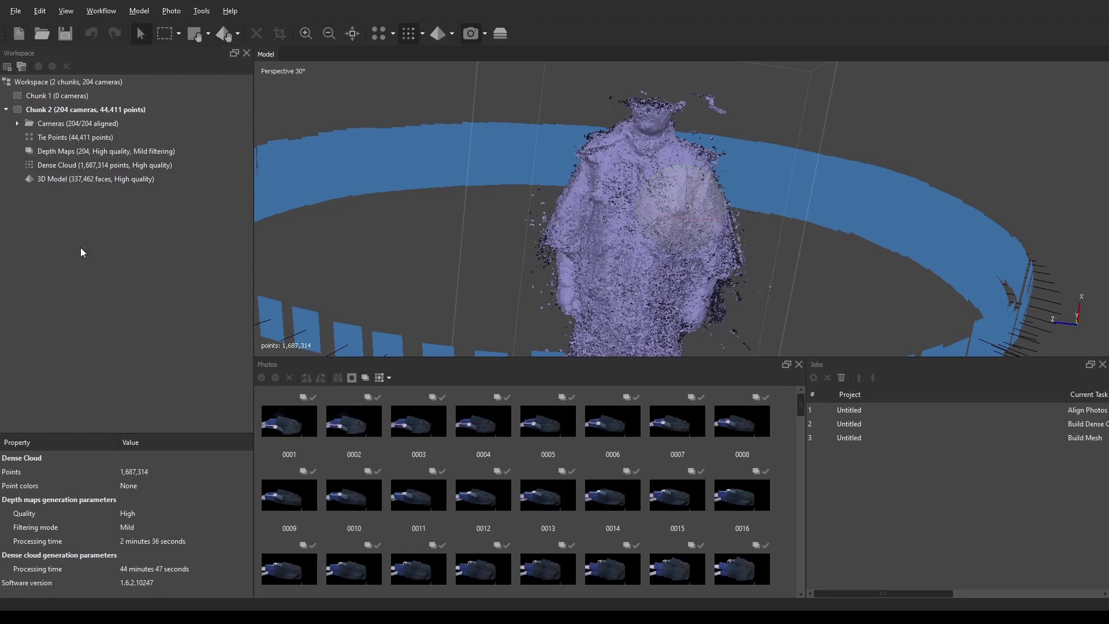
- Display the reconstructed 3D model of Chunk 2 and examine the jacket's surface from different sides
left_click(80, 180)
left_click_drag(581, 202, 658, 232)
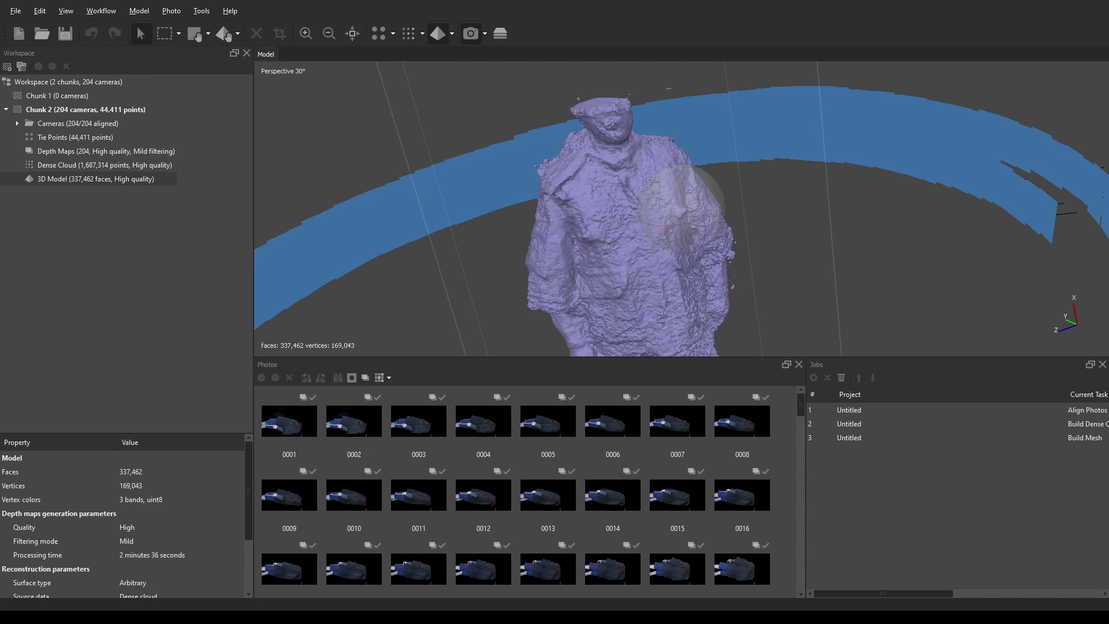
left_click_drag(659, 232, 674, 256)
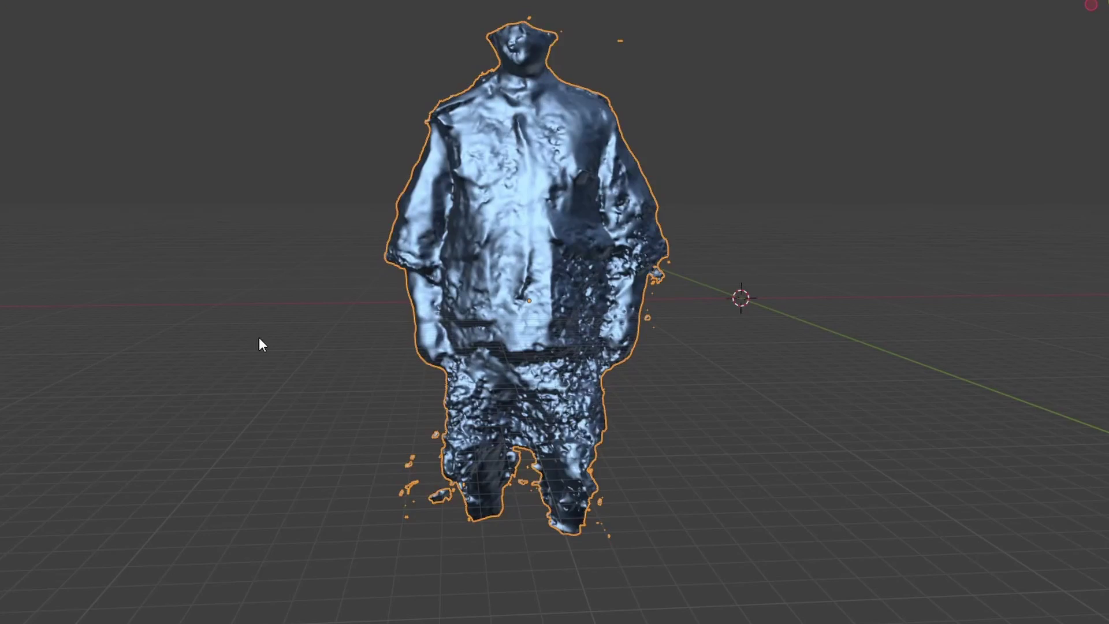
- In Blender, compare the surface detail of the three jacket scans and examine the cleaned jacket mesh
middle_click_drag(291, 300, 168, 283)
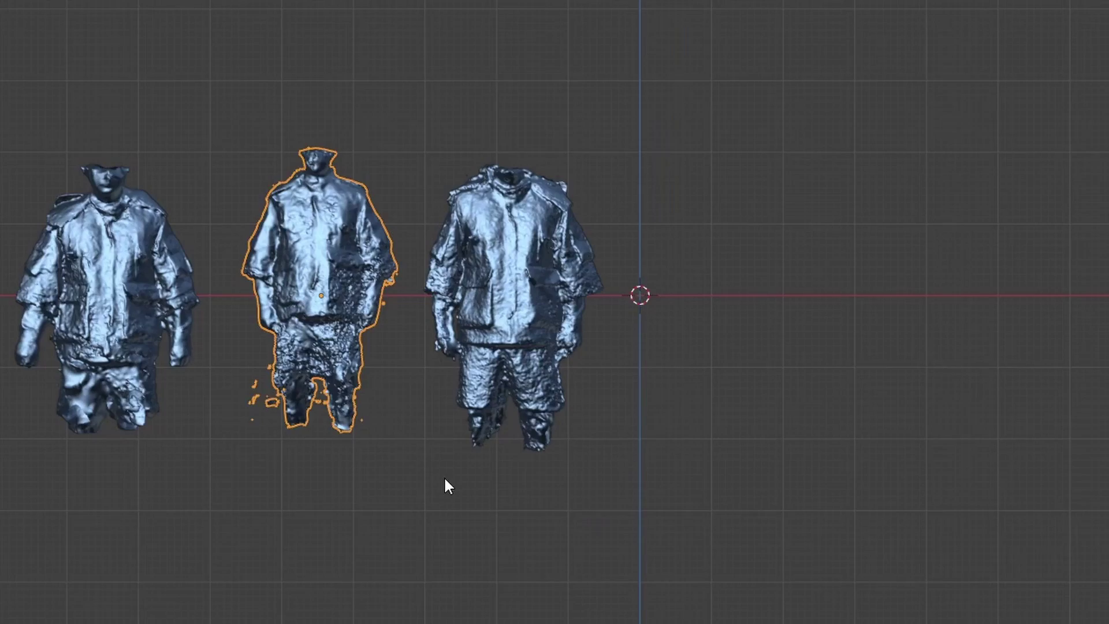
left_click(443, 476)
scroll(436, 356, "down", 1)
scroll(436, 353, "up", 3)
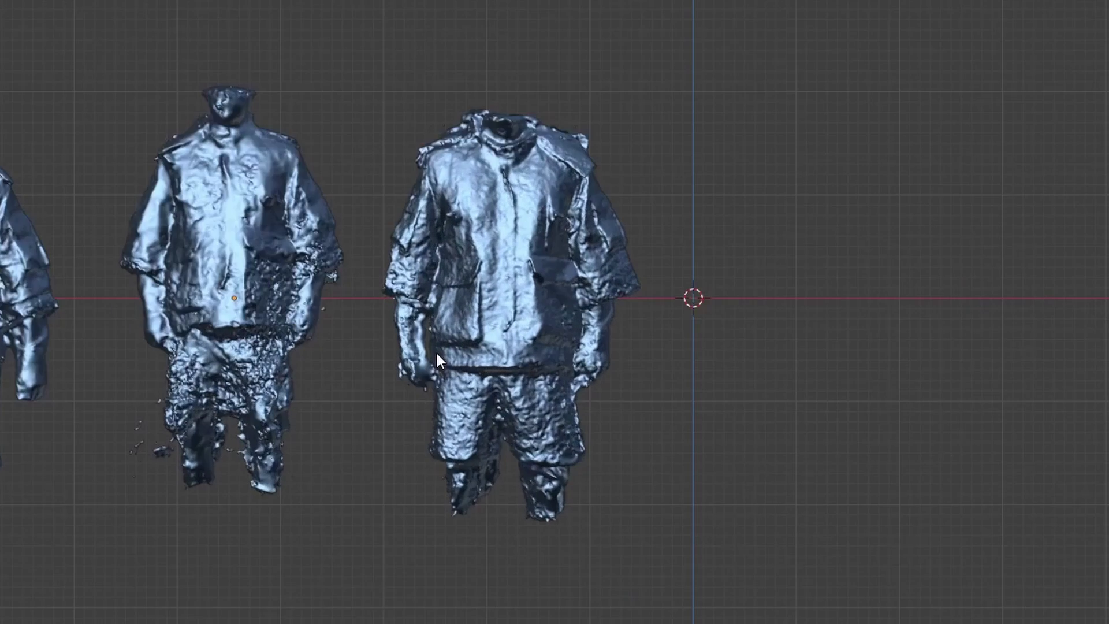
mouse_move(391, 293)
middle_mouse_down()
mouse_move(384, 287)
mouse_move(391, 299)
middle_mouse_up()
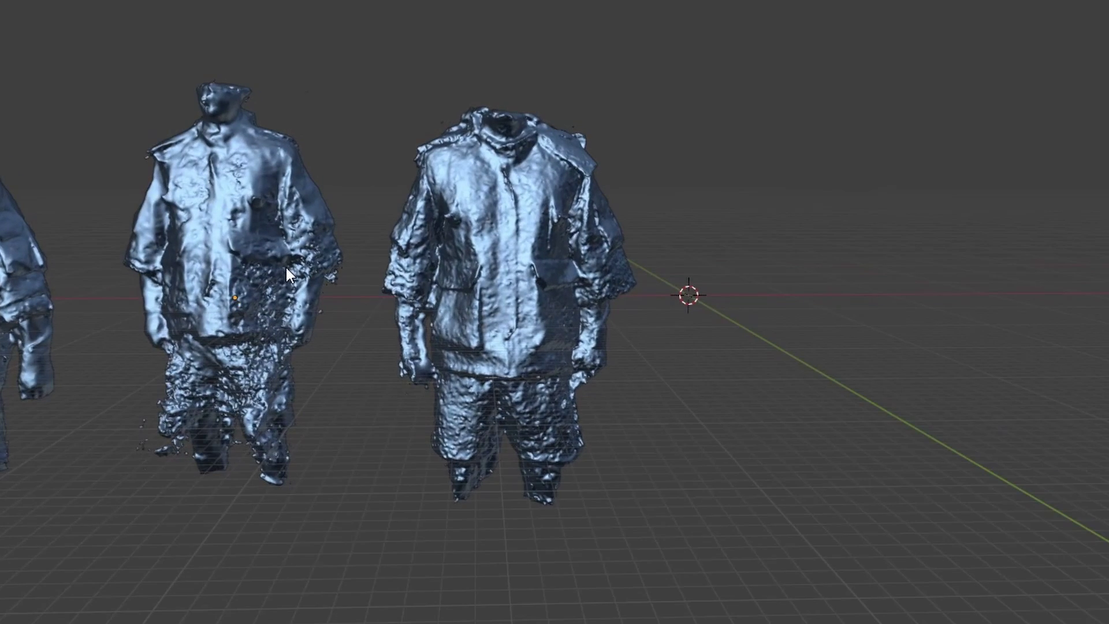
middle_click_drag(285, 265, 401, 269)
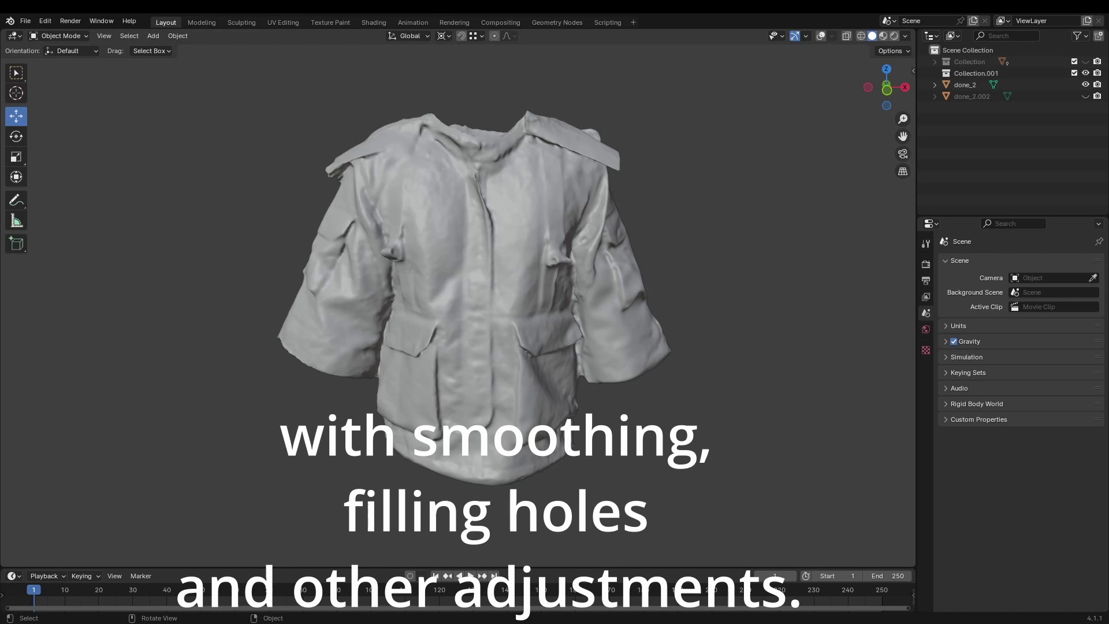
mouse_move(347, 272)
middle_mouse_down()
mouse_move(247, 271)
mouse_move(551, 262)
mouse_move(467, 258)
mouse_move(491, 272)
mouse_move(341, 278)
middle_mouse_up()
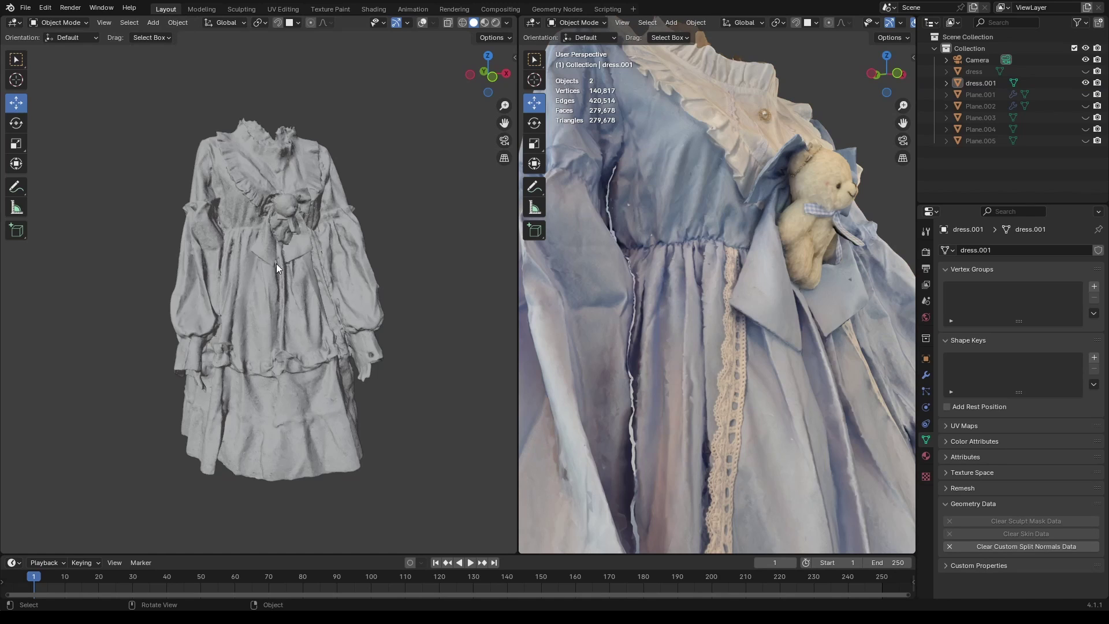
- Add an armature to the scene for posing the dress scan
scroll(286, 268, "up", 3)
scroll(292, 264, "up", 1)
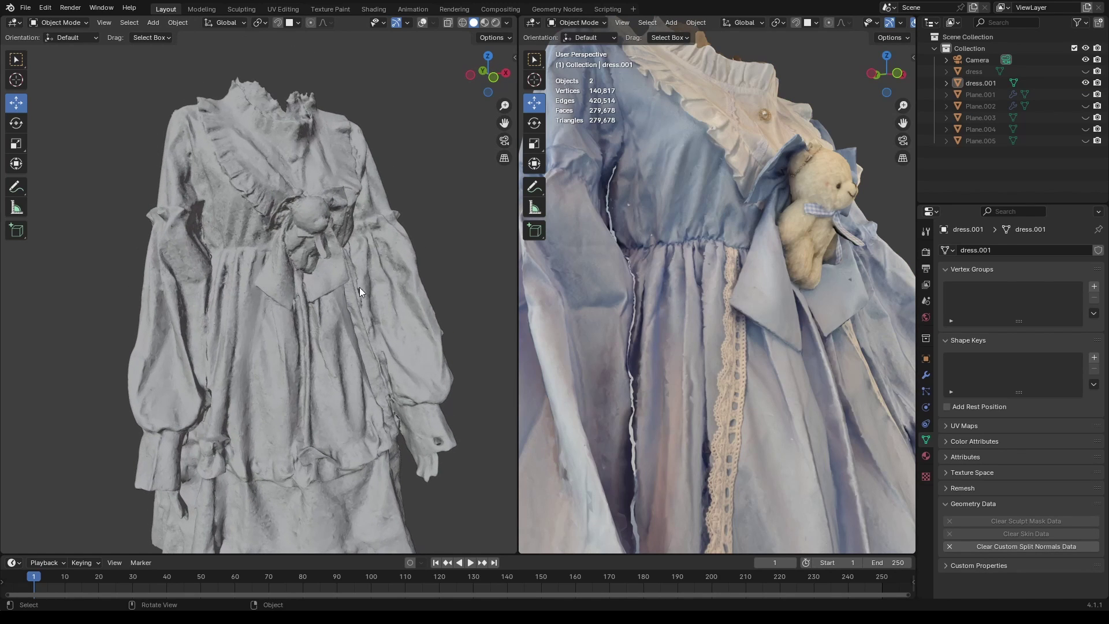
scroll(691, 277, "down", 2)
scroll(640, 279, "up", 2)
scroll(597, 275, "down", 5)
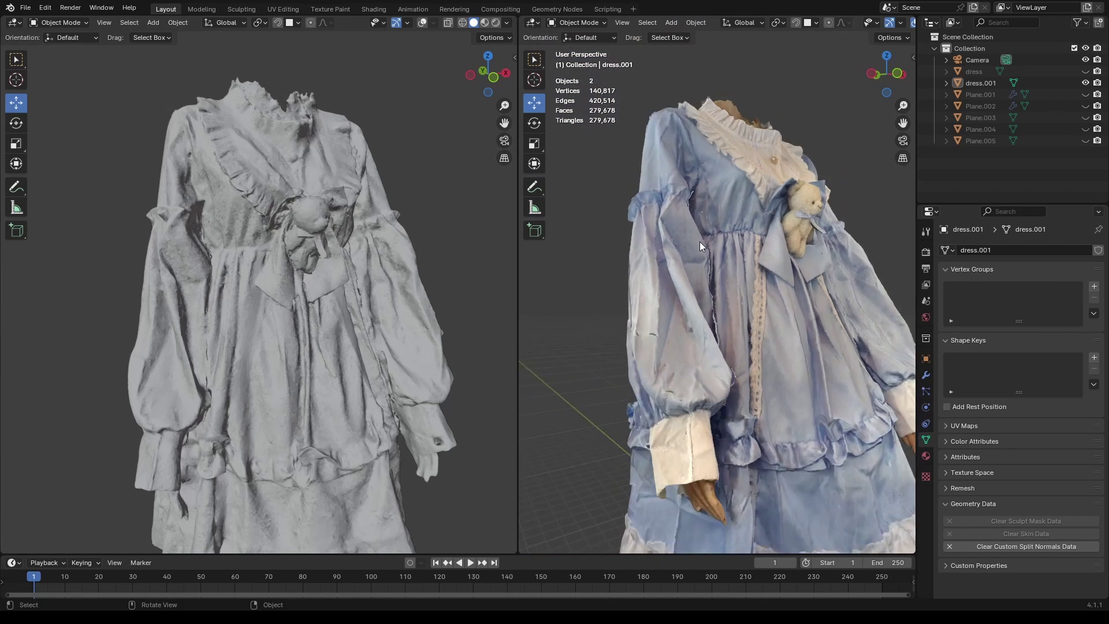
key("shift+a")
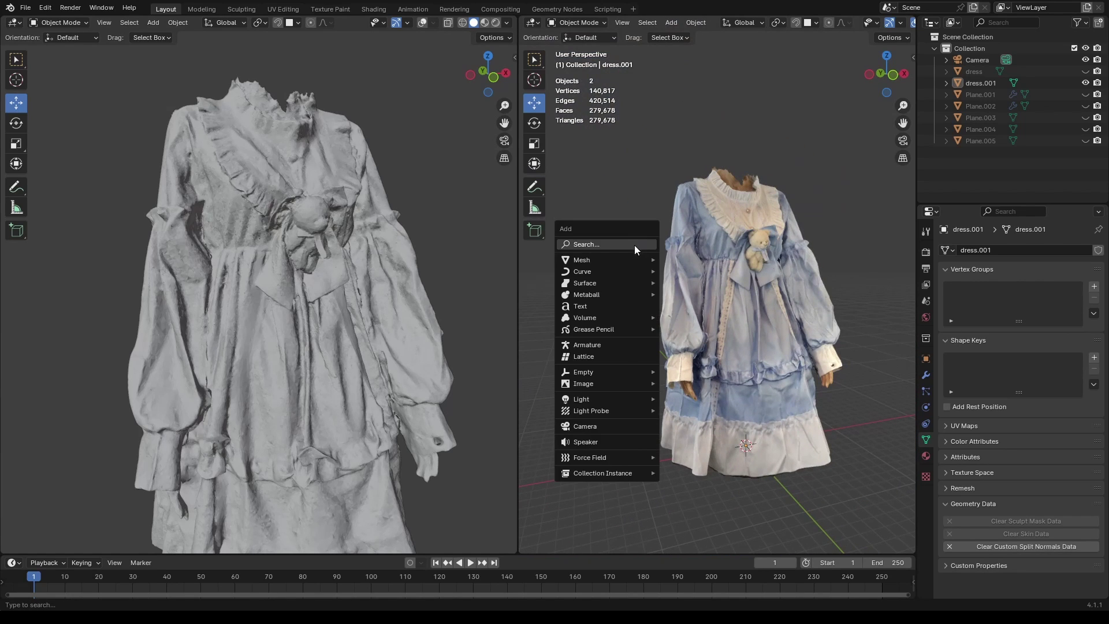
left_click(615, 344)
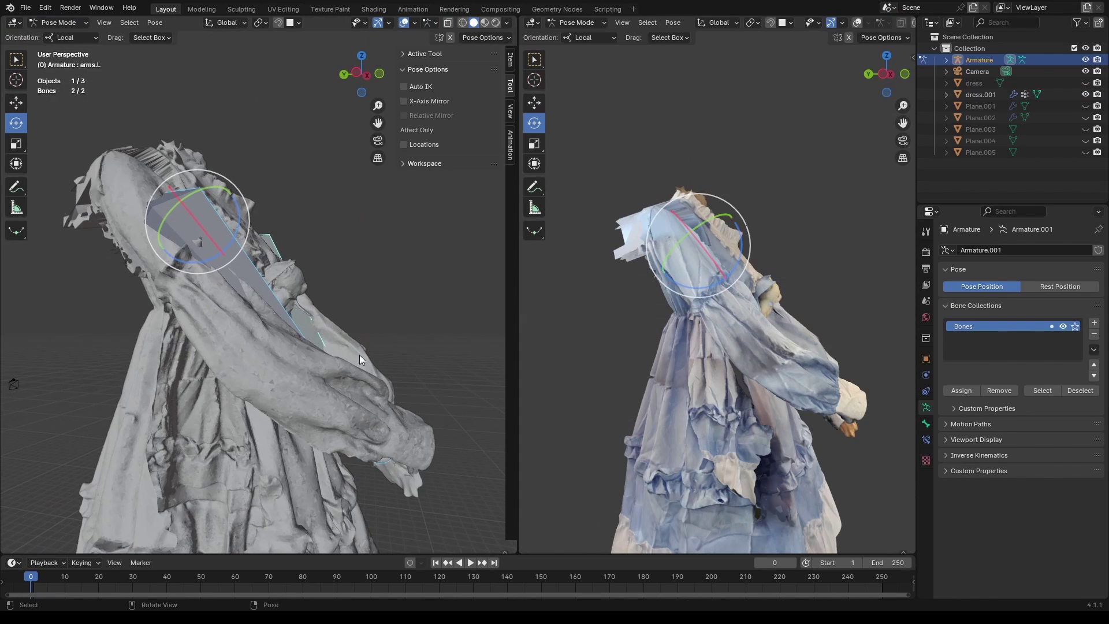
- Rotate the armature's selected arm bones to pose the dress sleeves
key("r")
mouse_move(334, 383)
middle_mouse_down()
mouse_move(283, 372)
mouse_move(230, 379)
mouse_move(314, 363)
mouse_move(373, 397)
mouse_move(352, 393)
middle_mouse_up()
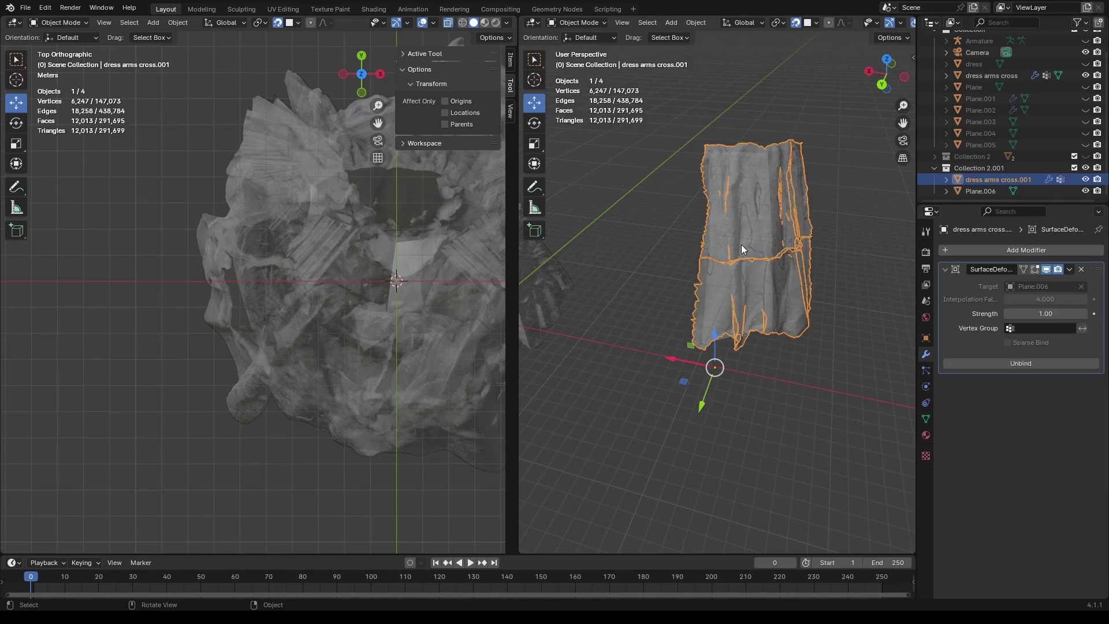
- Select Plane.006, the deform target of the separated dress piece, and open it for mesh editing
left_click(742, 245)
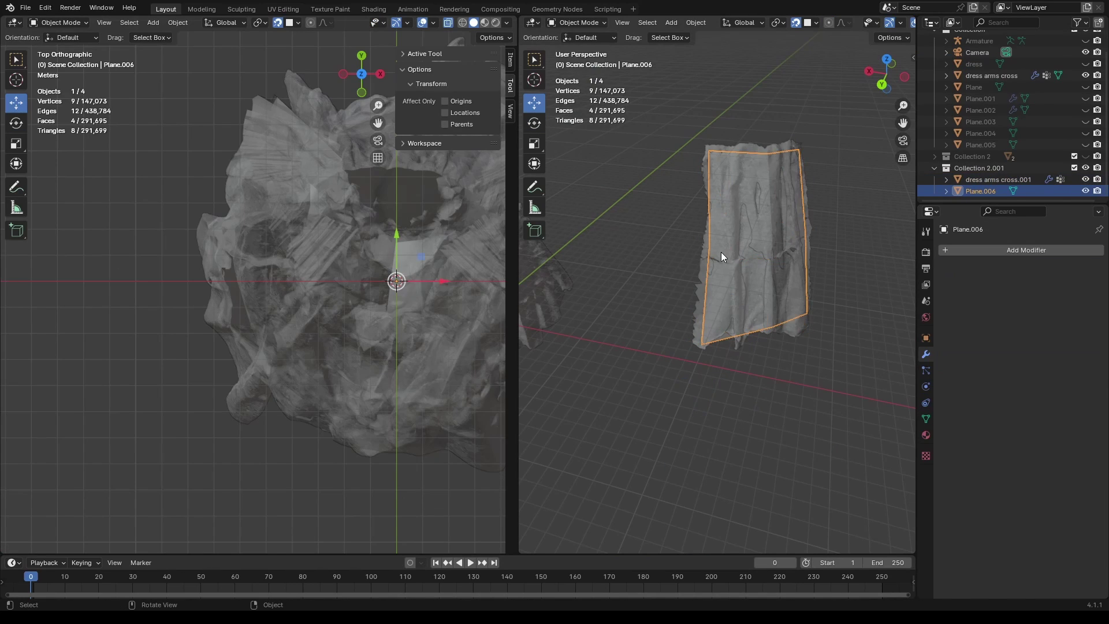
key("Tab")
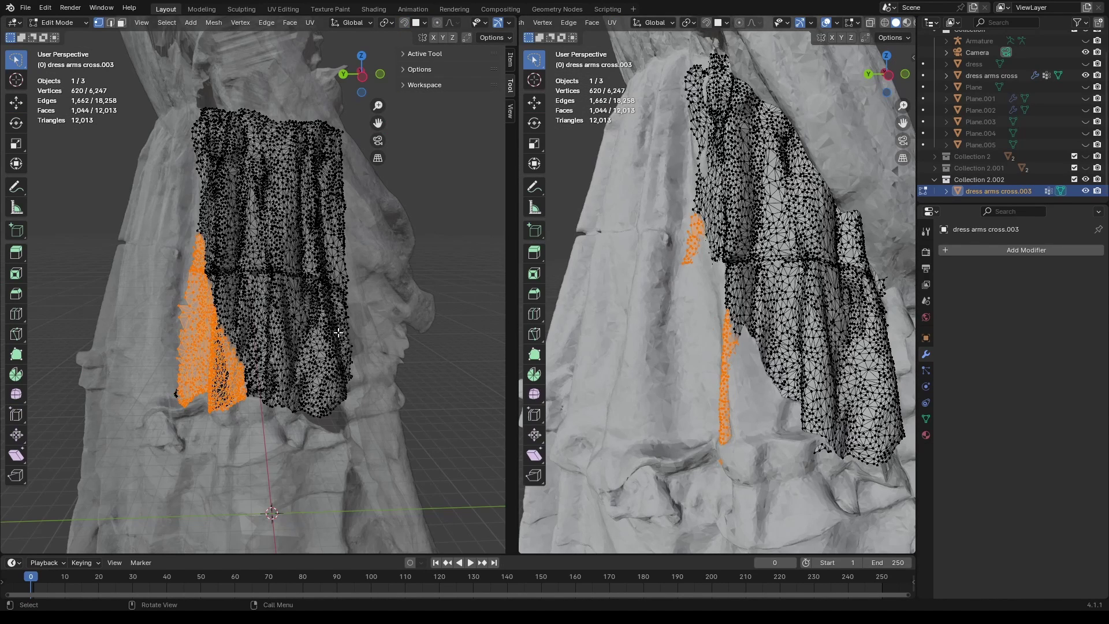
middle_click_drag(338, 333, 353, 335)
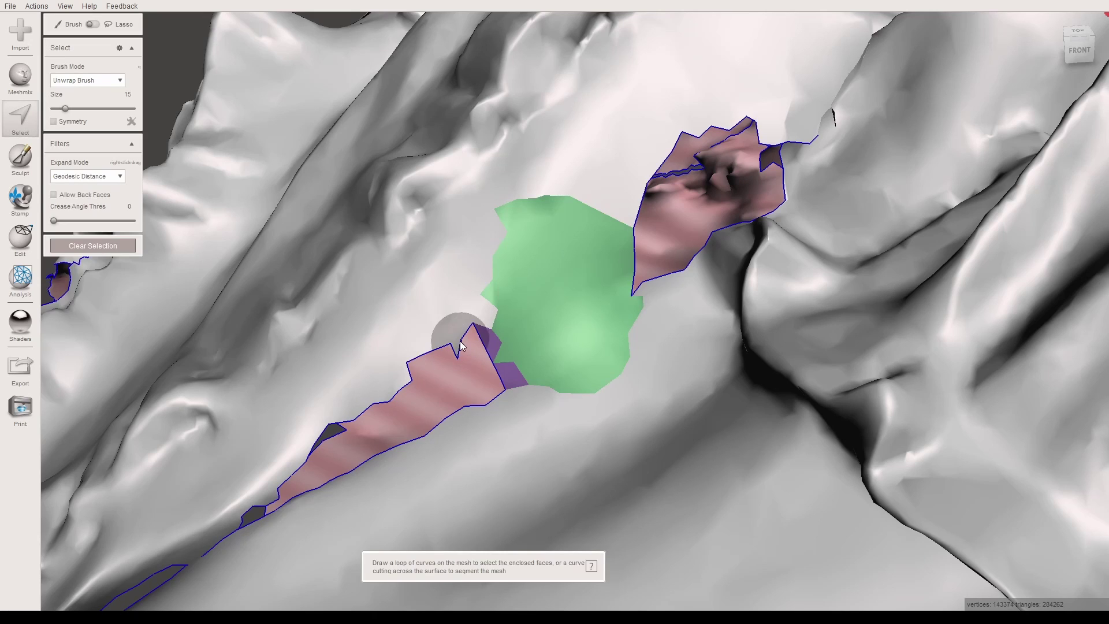
- In Meshmixer, fill the elongated hole beside the green patch on the dress mesh with a Smooth MVC replacement
left_click(457, 347)
key("f")
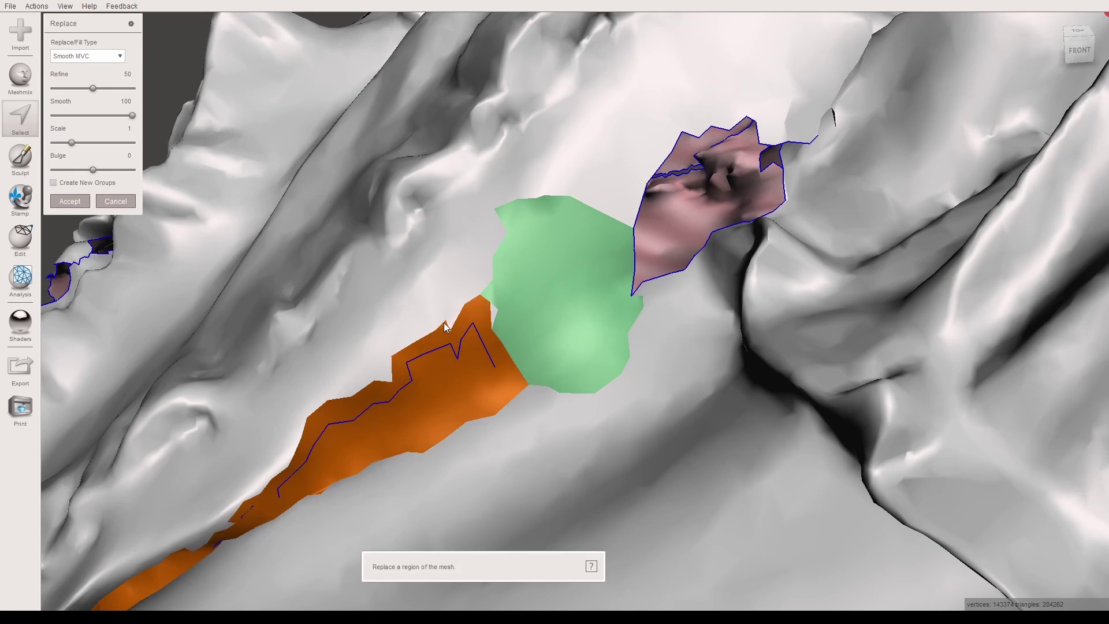
right_click_drag(457, 347, 467, 279)
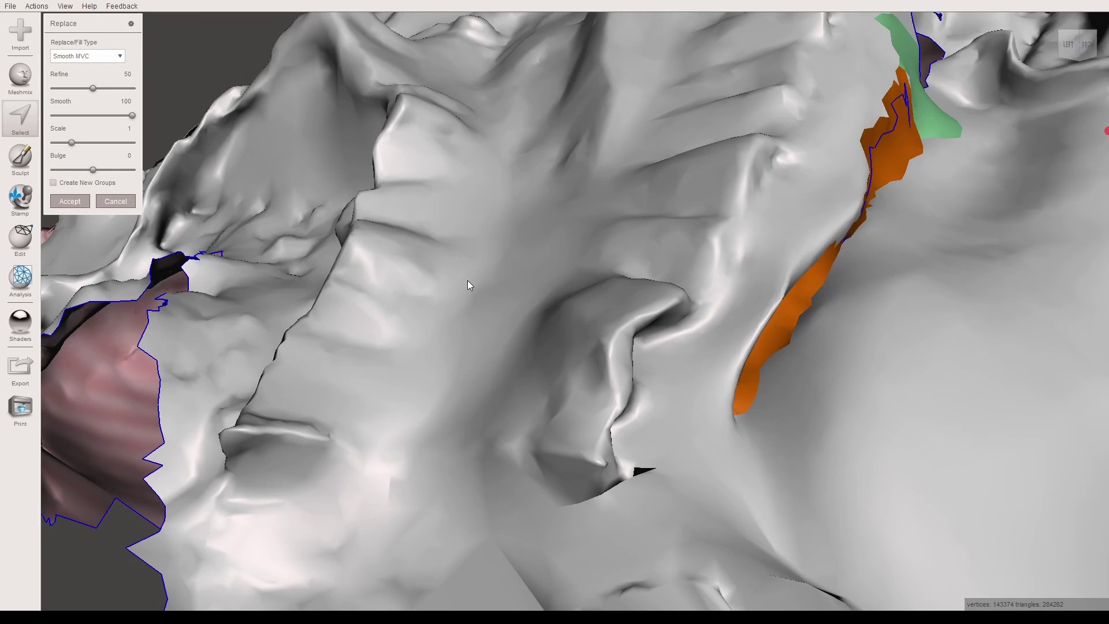
left_click(70, 201)
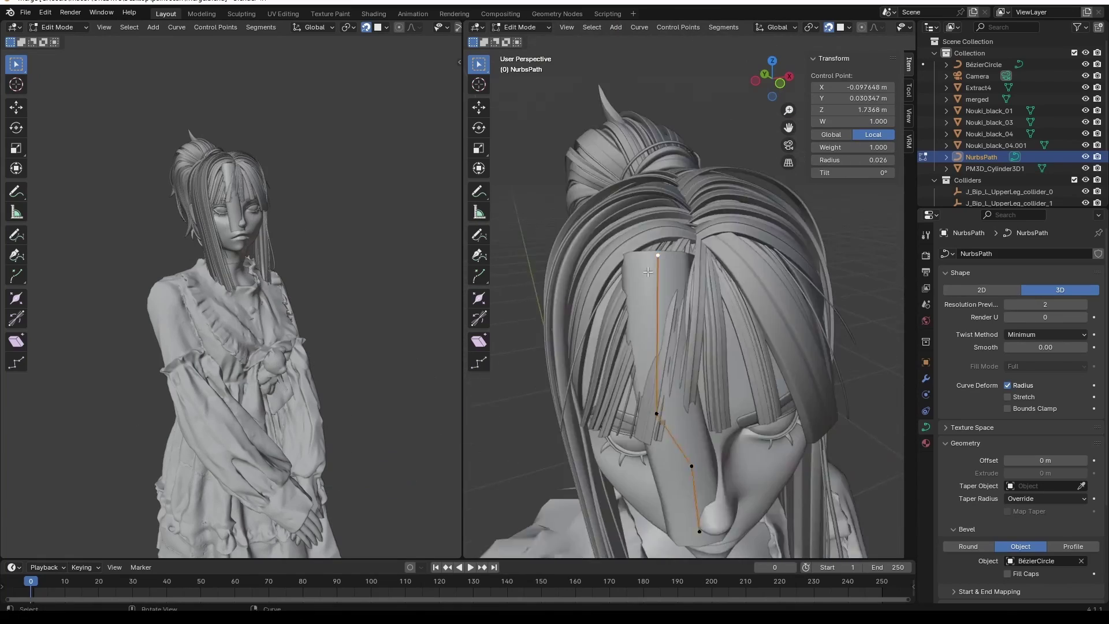
- In Blender, turn off snapping, then thin and rotate the central NURBS bang strand over the forehead
key("a")
key("shift+Tab")
middle_click_drag(647, 273, 650, 363)
key("l")
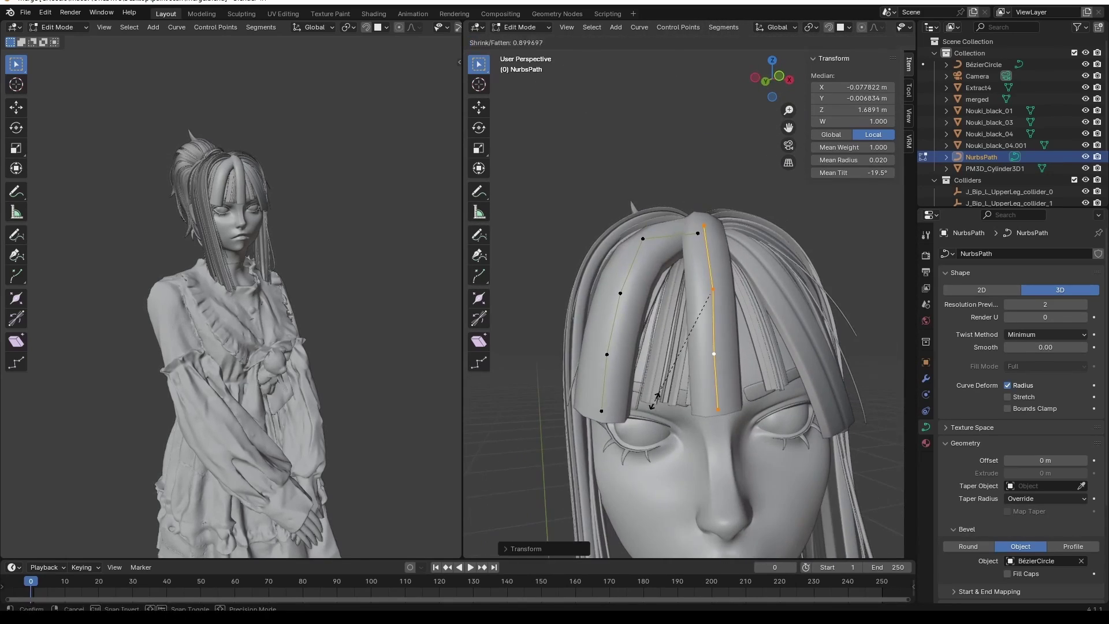
left_click(653, 402)
key("r")
middle_click_drag(653, 402, 726, 317)
- Duplicate a bang strand within the NURBS hair curve and clear the selection
left_click(661, 231)
key("shift+d")
mouse_move(683, 222)
middle_mouse_down()
mouse_move(656, 230)
mouse_move(649, 268)
mouse_move(702, 320)
mouse_move(736, 278)
mouse_move(651, 311)
middle_mouse_up()
key("Tab")
key("Tab")
key("alt+a")
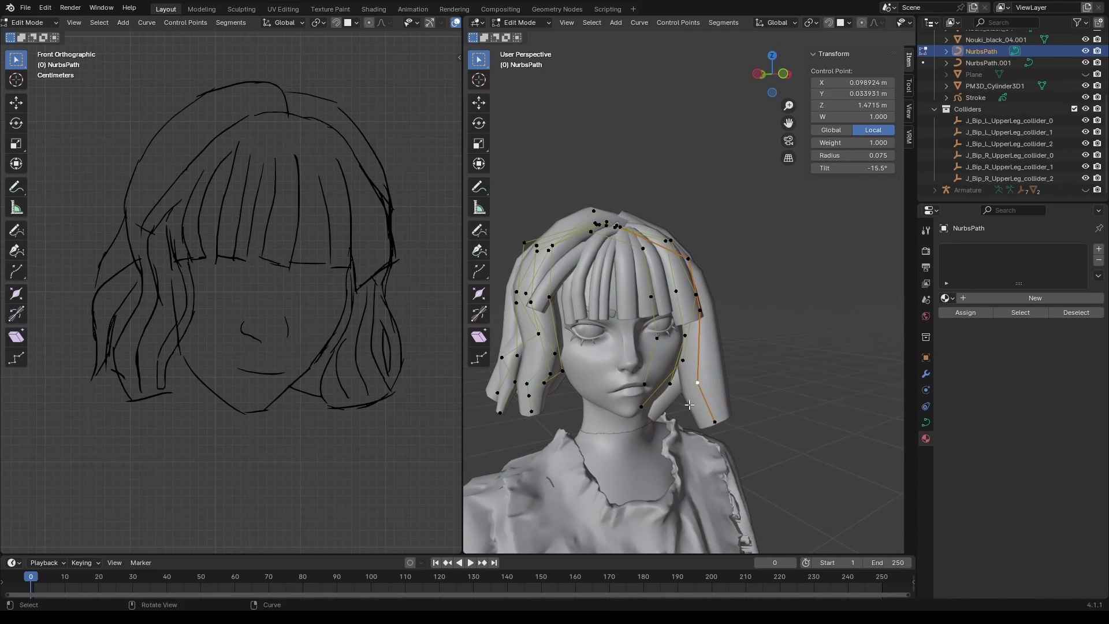
- Adjust the thickness of the long side hair strand at one of its control points
middle_click_drag(690, 405, 641, 228)
left_click(701, 312)
key("alt+s")
left_click(702, 346)
left_click(652, 212)
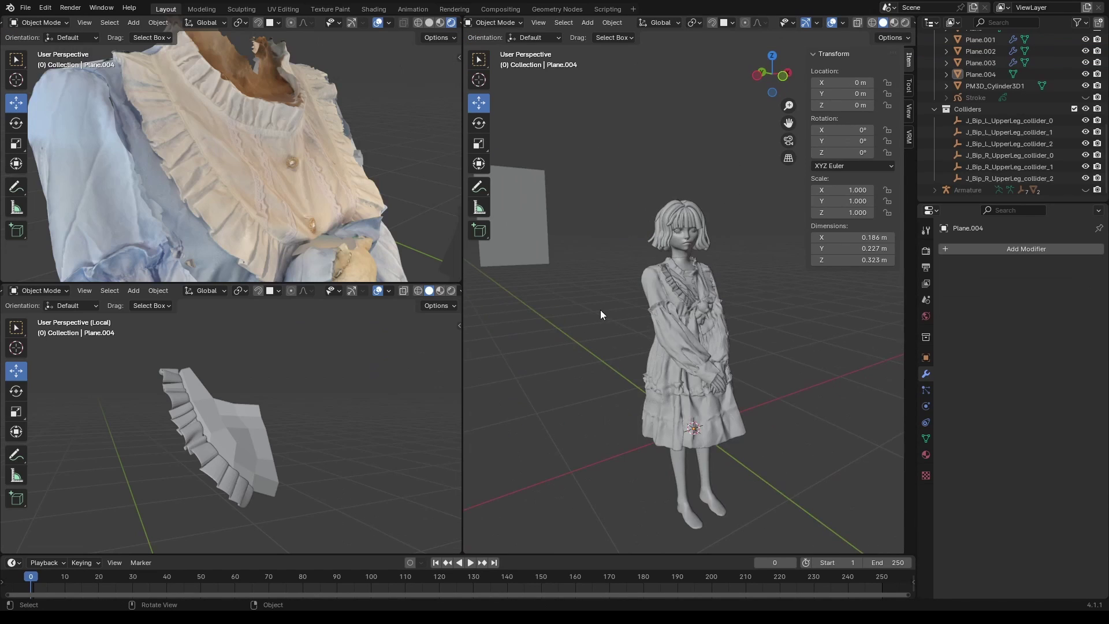
scroll(600, 307, "up", 5)
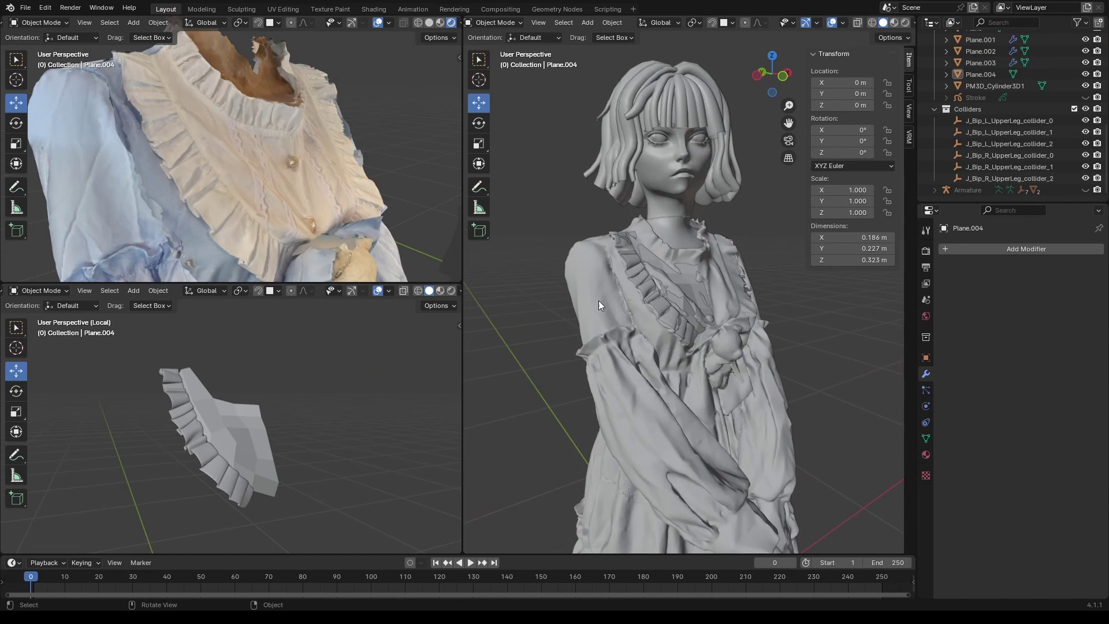
- Reposition the outer edge vertices of the folded ruffle patch so they follow the scanned ruffle's outline beside the seam
middle_click_drag(616, 235, 655, 264)
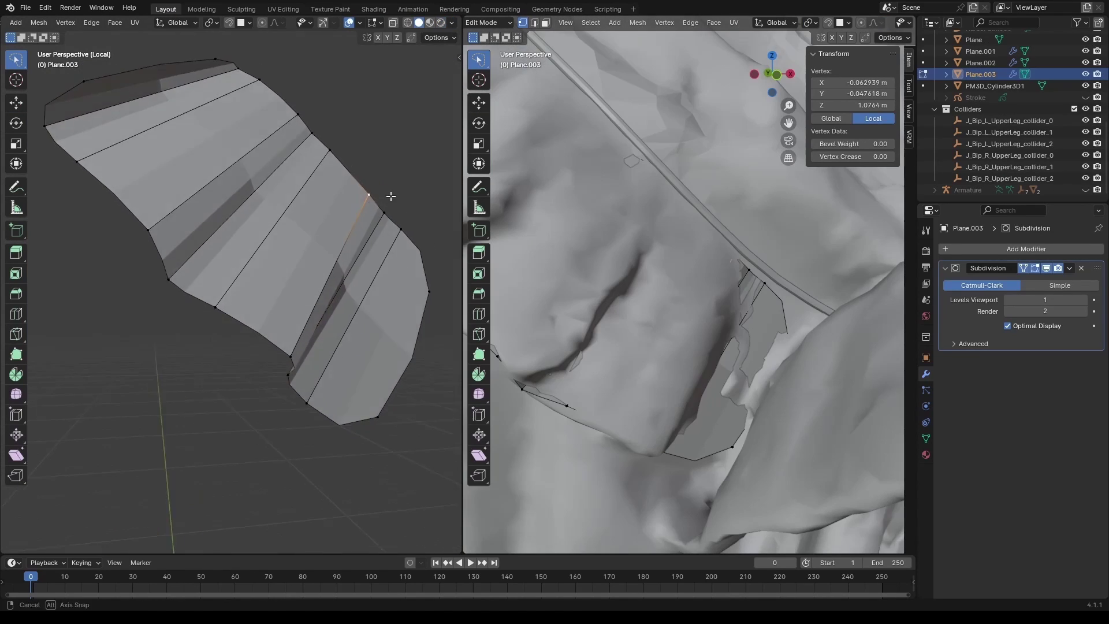
middle_click_drag(387, 194, 327, 374)
key("g")
left_click(331, 378)
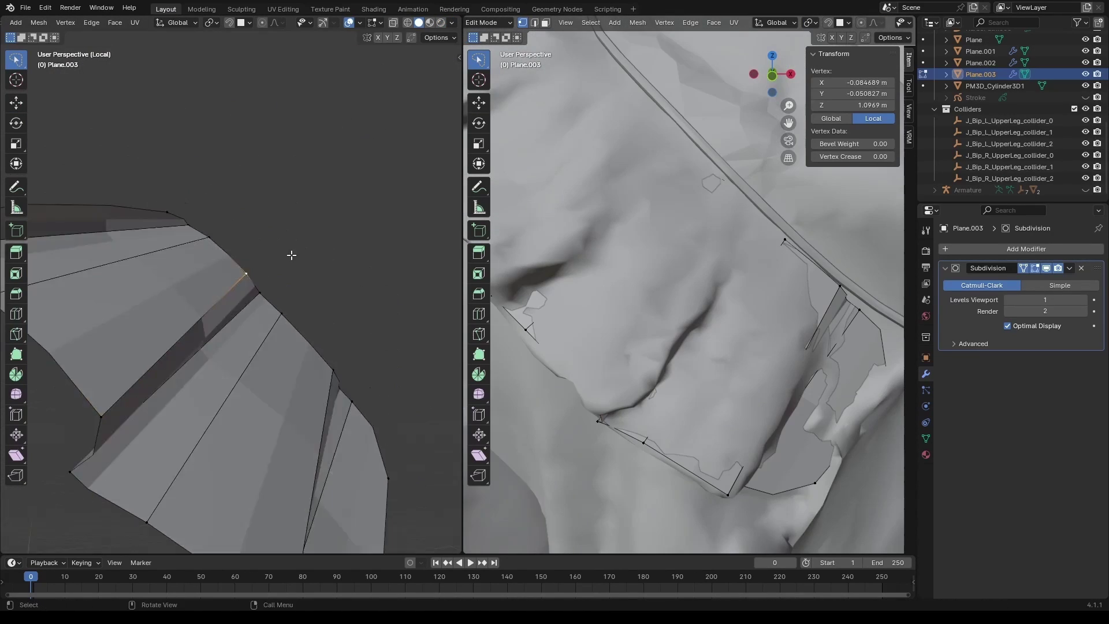
mouse_move(293, 255)
middle_mouse_down("ctrl")
mouse_move(310, 321)
mouse_move(313, 257)
middle_mouse_up("ctrl")
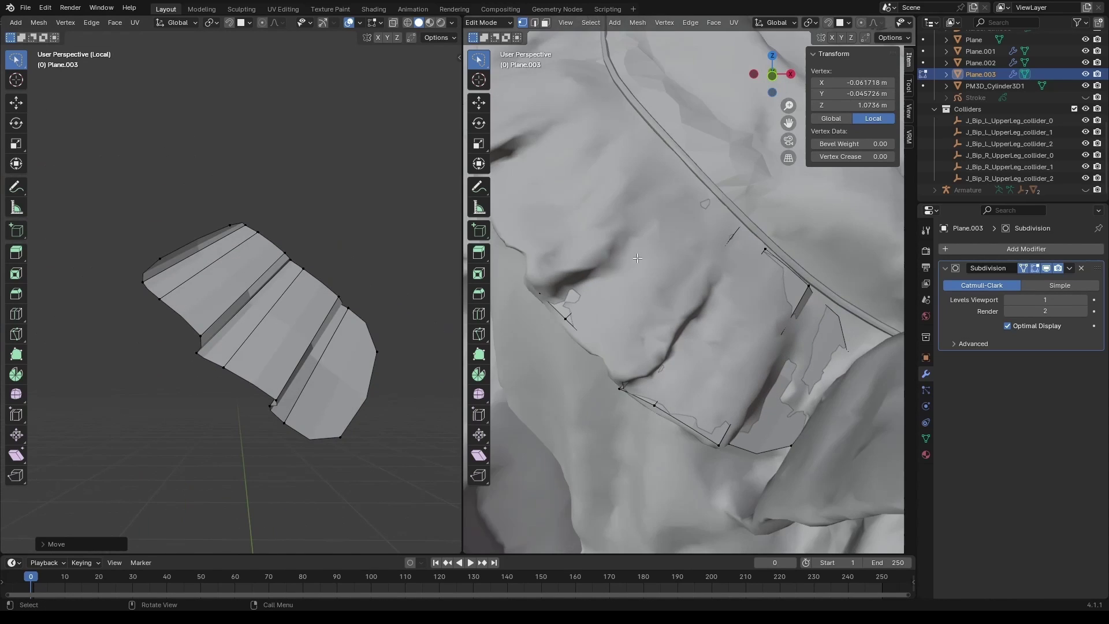
middle_click_drag(638, 257, 627, 331)
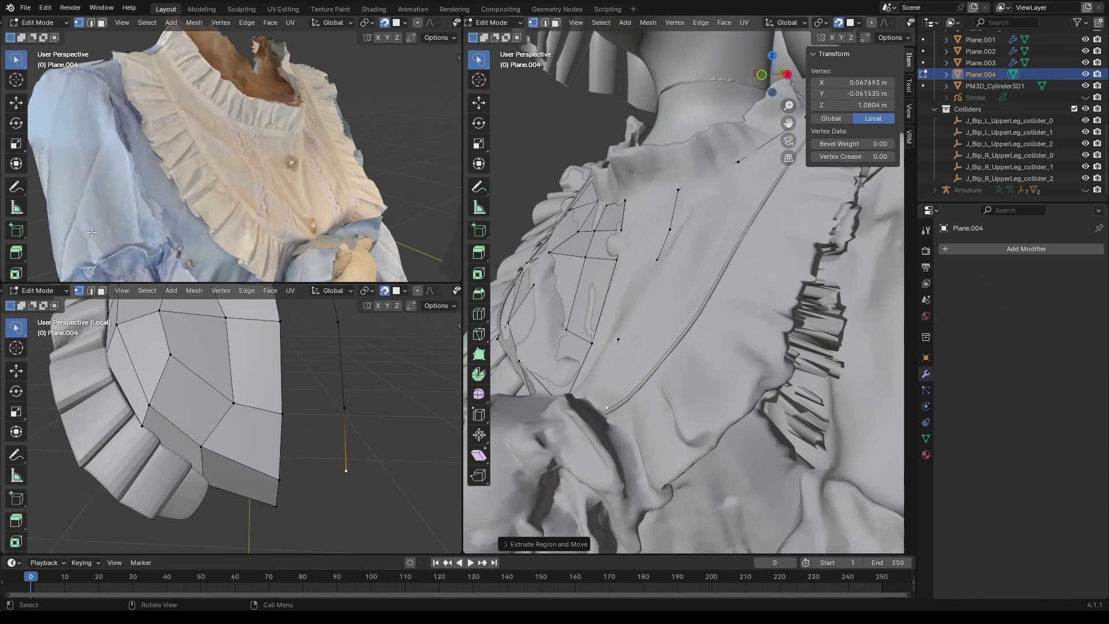
- Extrude a vertex from the bodice patch's open edge toward the opposite chest seam, and subdivide the guide edge below the collar
middle_click_drag(402, 366, 312, 346)
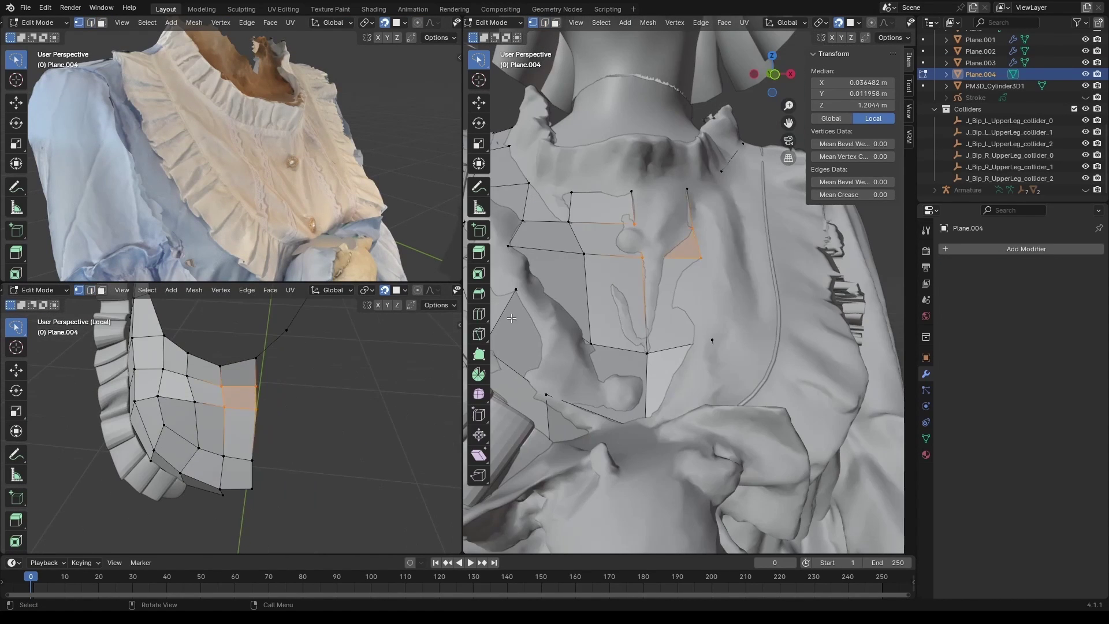
left_click(241, 457)
key("e")
left_click(281, 442)
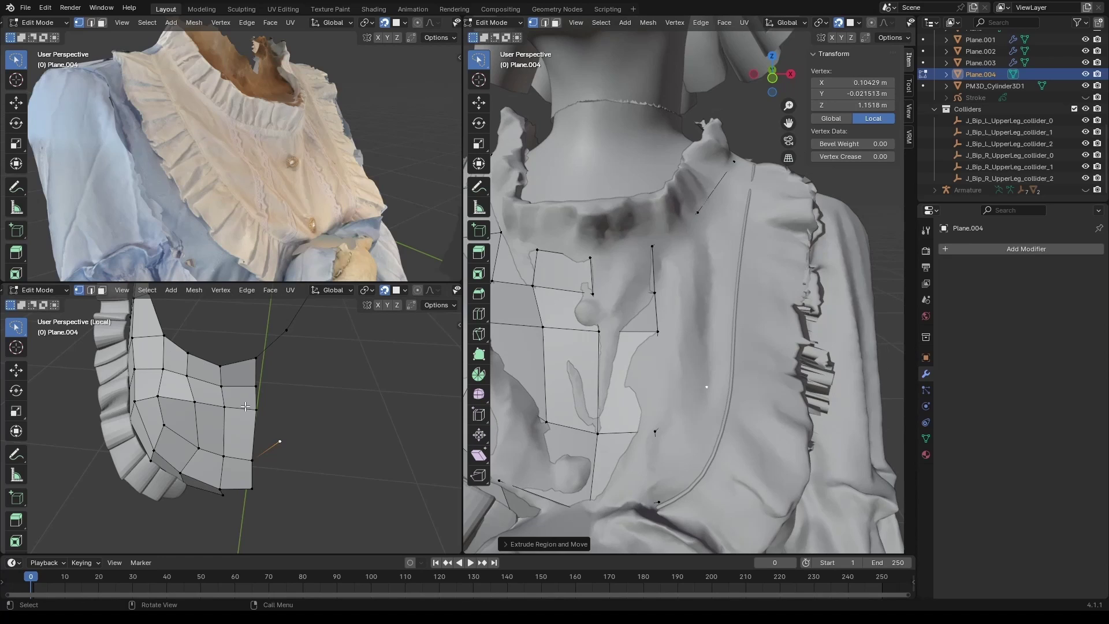
left_click(698, 212)
middle_click_drag(708, 254, 772, 271, "shift")
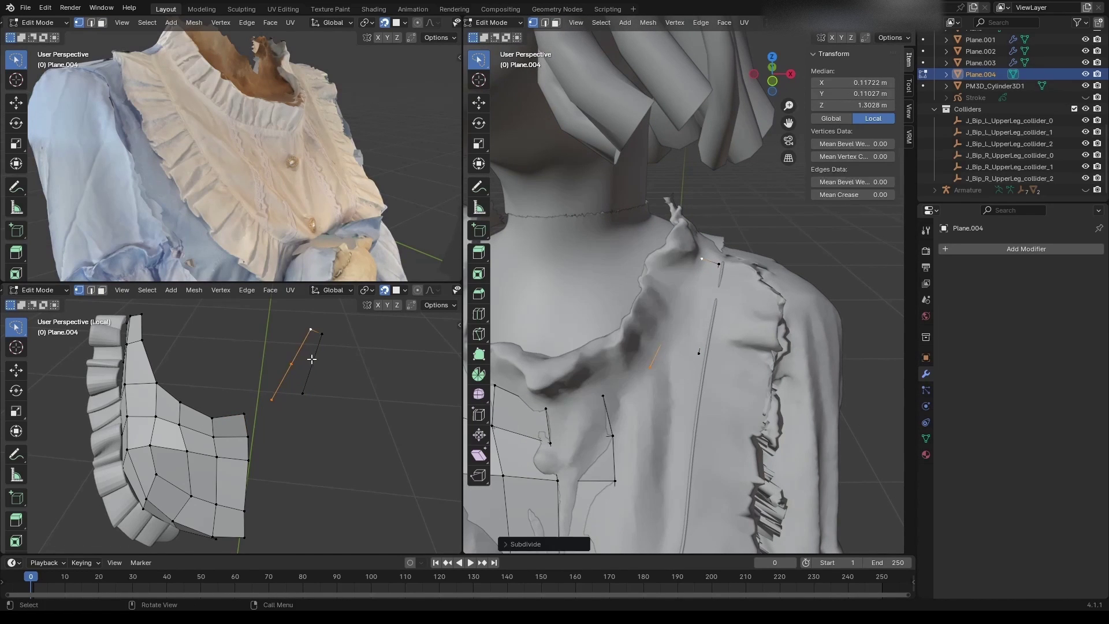
right_click(650, 301)
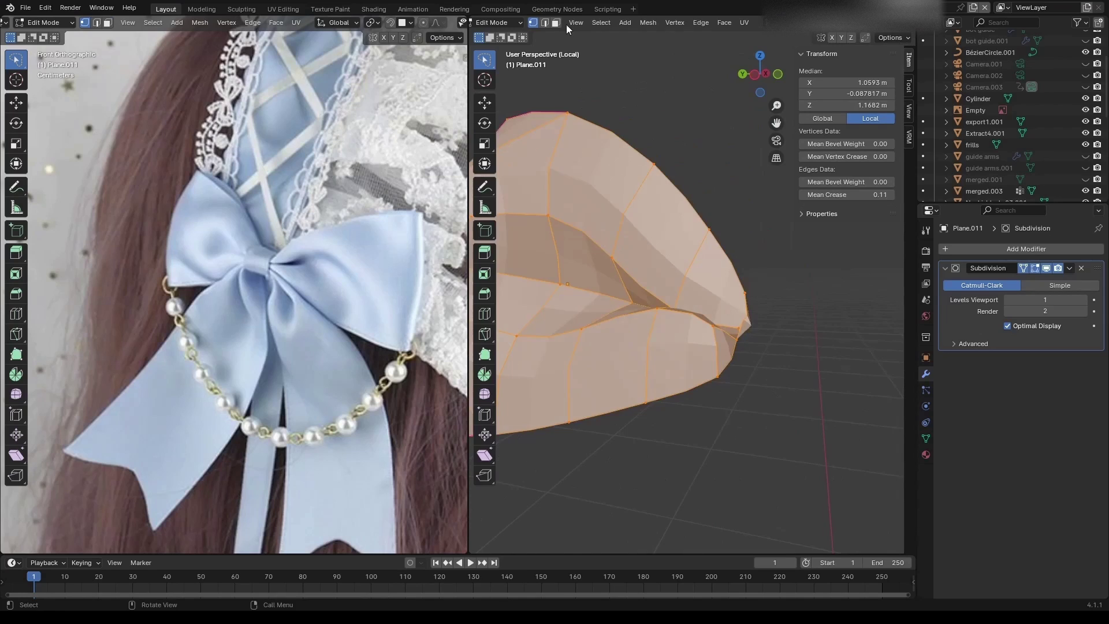
- Take the hair bow's loop out of local view, return it to Object Mode, and save the file
key("KP_Divide")
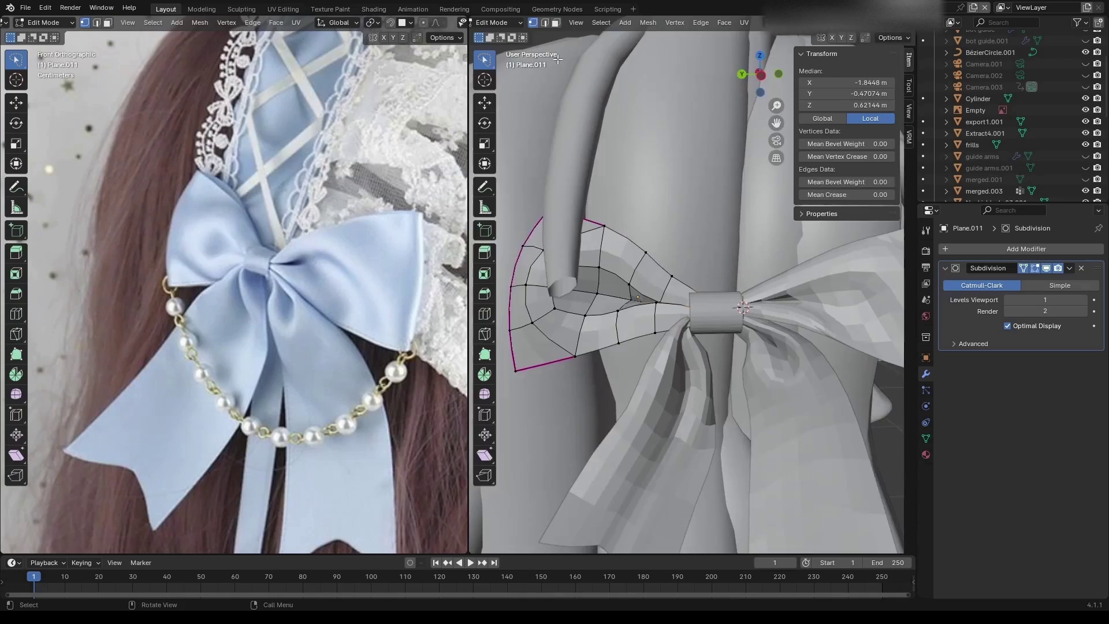
left_click(497, 21)
left_click(491, 35)
middle_click_drag(577, 260, 689, 307)
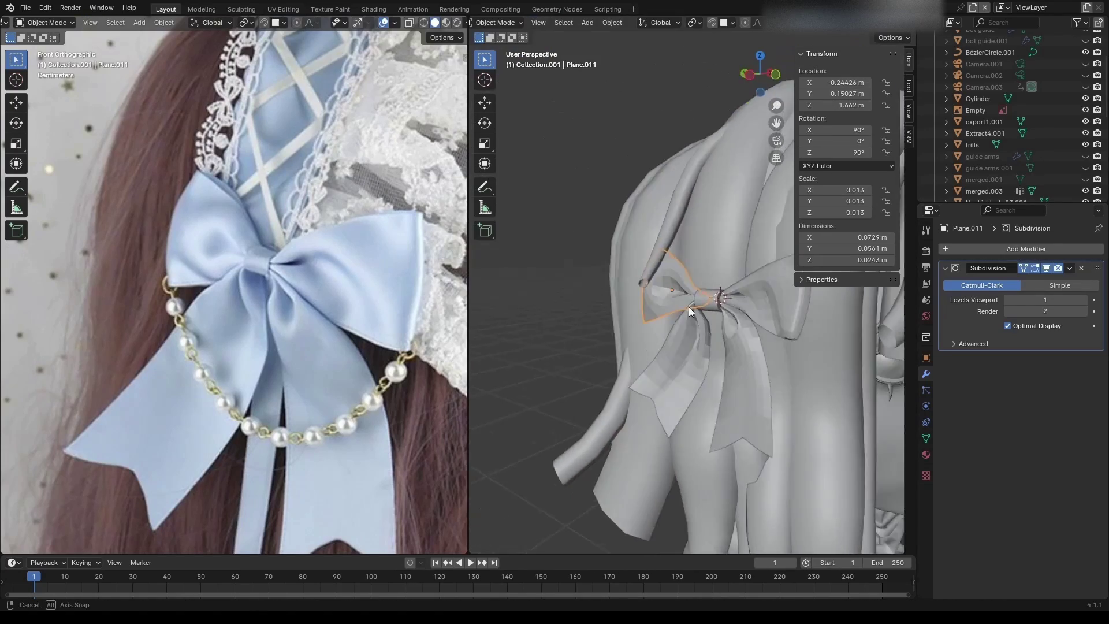
scroll(689, 307, "down", 6)
key("ctrl+s")
scroll(657, 280, "up", 3)
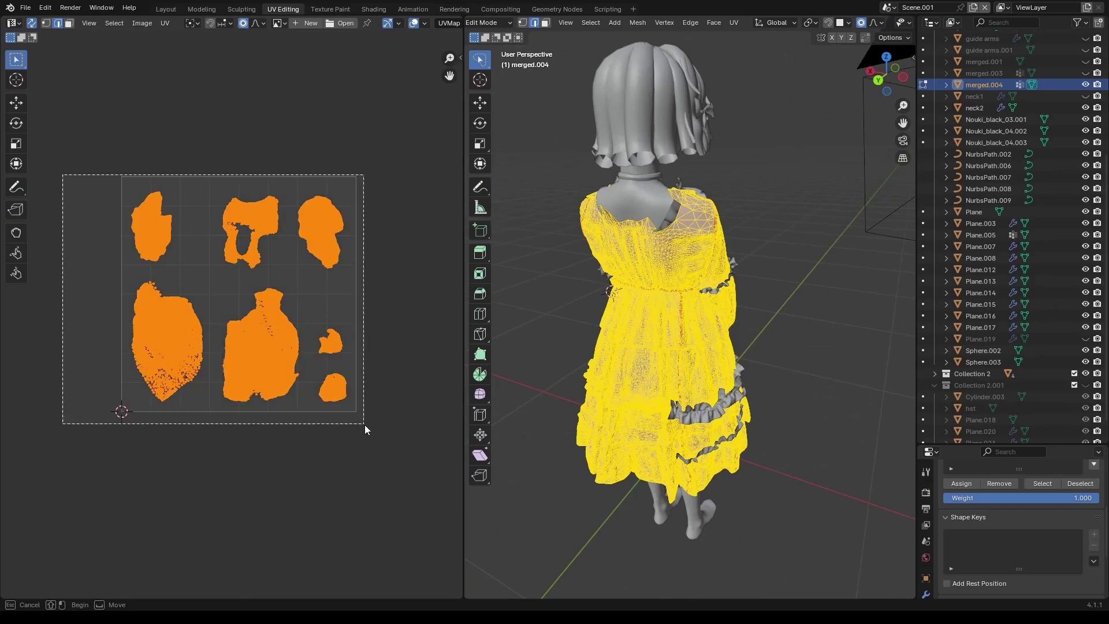
- Isolate the large skirt panel's UV island, invert the selection, and unwrap the rest of the dress mesh
key("l")
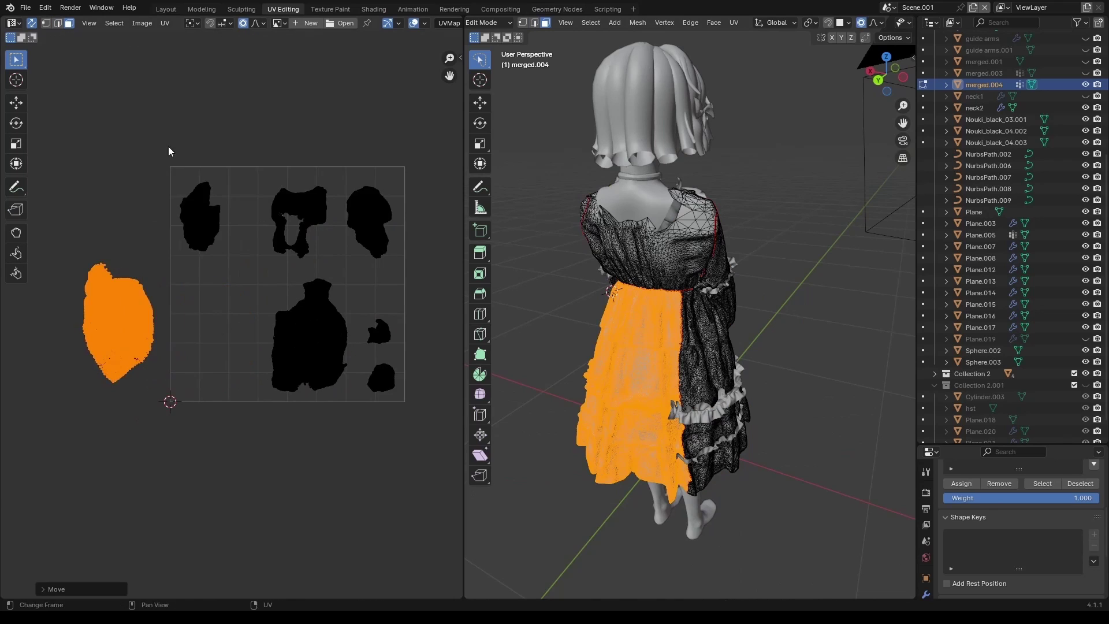
key("ctrl+i")
key("u")
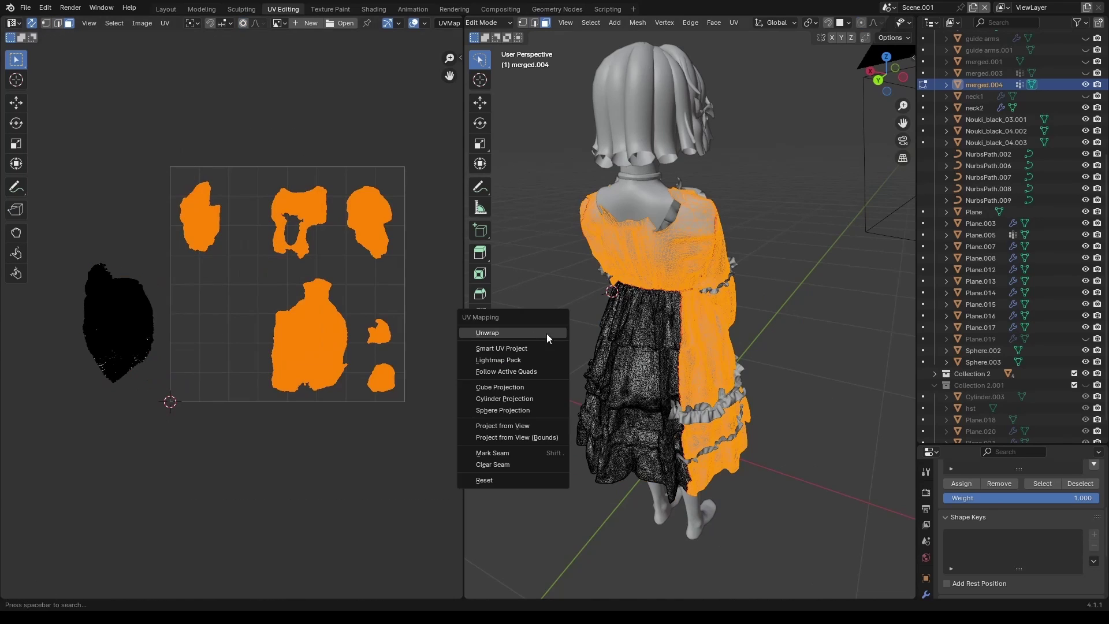
left_click(487, 333)
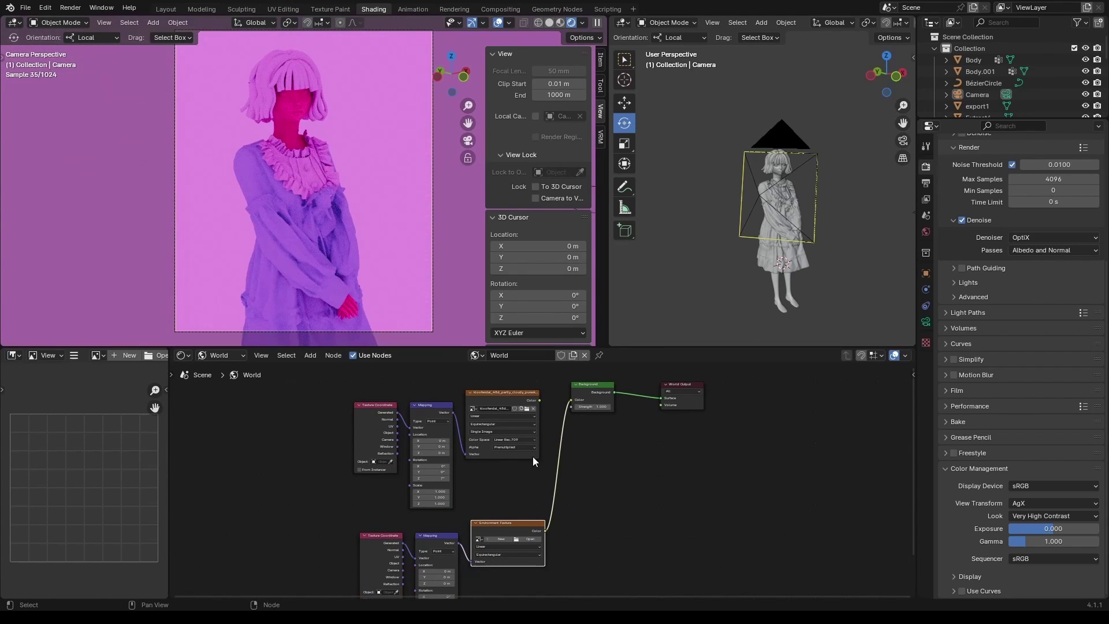
- Rotate the lower sky environment about Z in its Mapping node, and set the colour management look to Very High Contrast
middle_click_drag(425, 560, 433, 504)
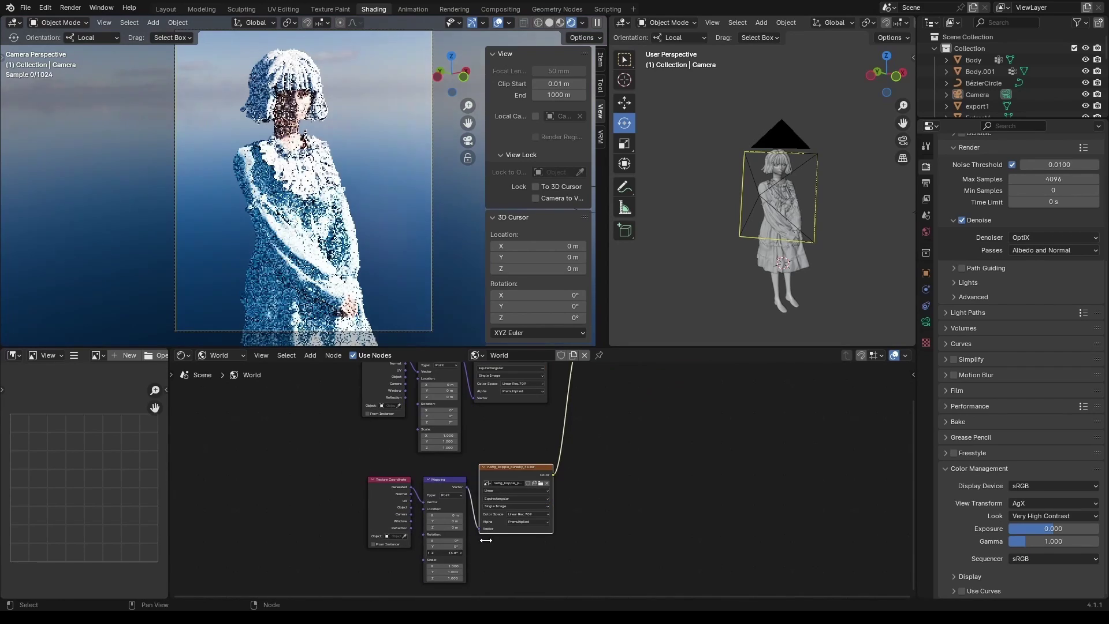
left_click_drag(446, 553, 359, 520)
middle_click_drag(340, 312, 343, 245)
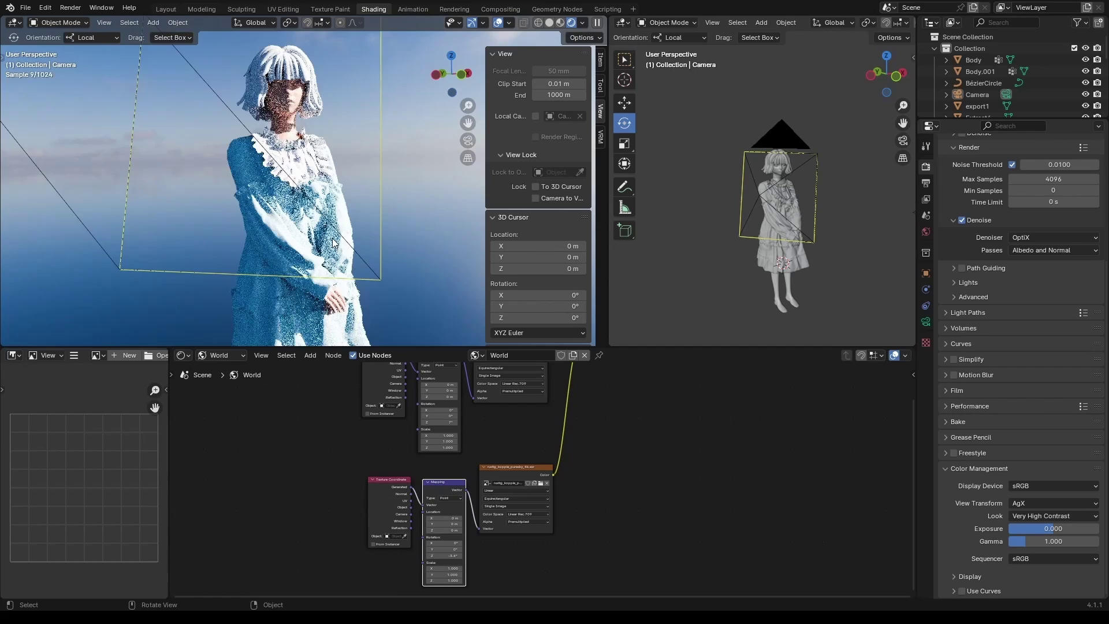
key("KP_0")
left_click(1054, 516)
left_click(1047, 542)
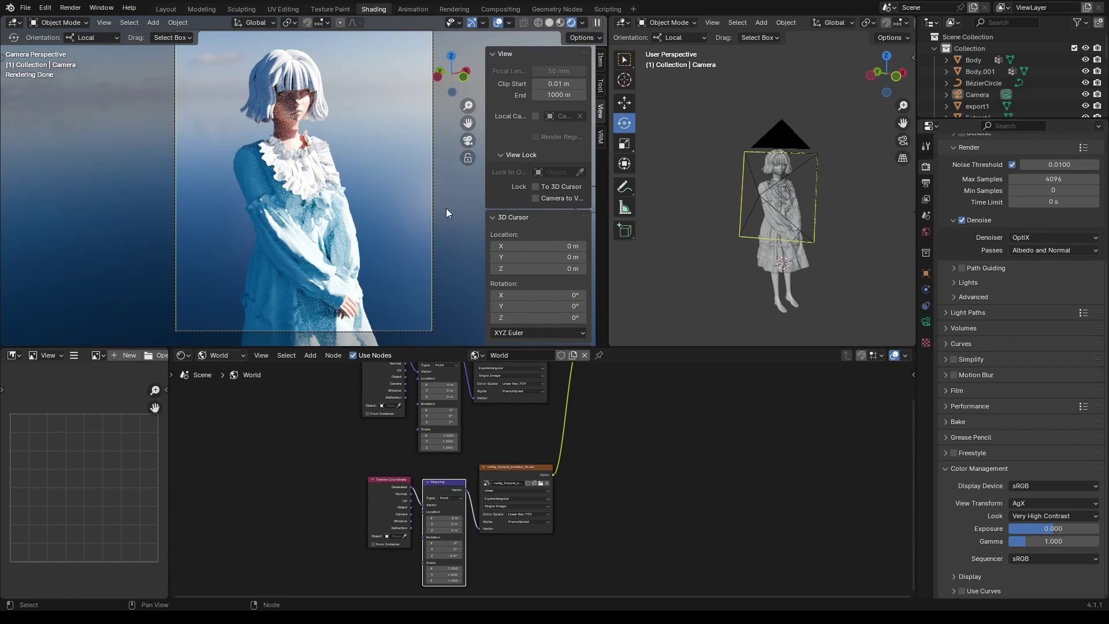
- Select the autumn_field_puresky_4k.exr environment texture node in the world node tree
scroll(481, 422, "up", 3)
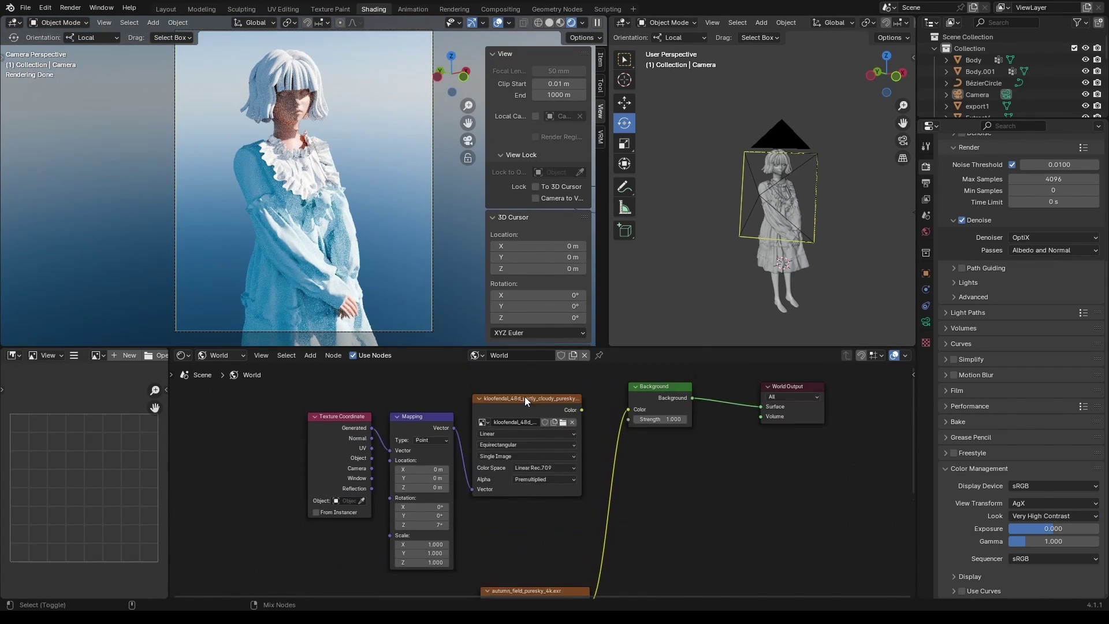
scroll(525, 439, "down", 3, "shift")
left_click(525, 523)
scroll(508, 509, "down", 4, "shift")
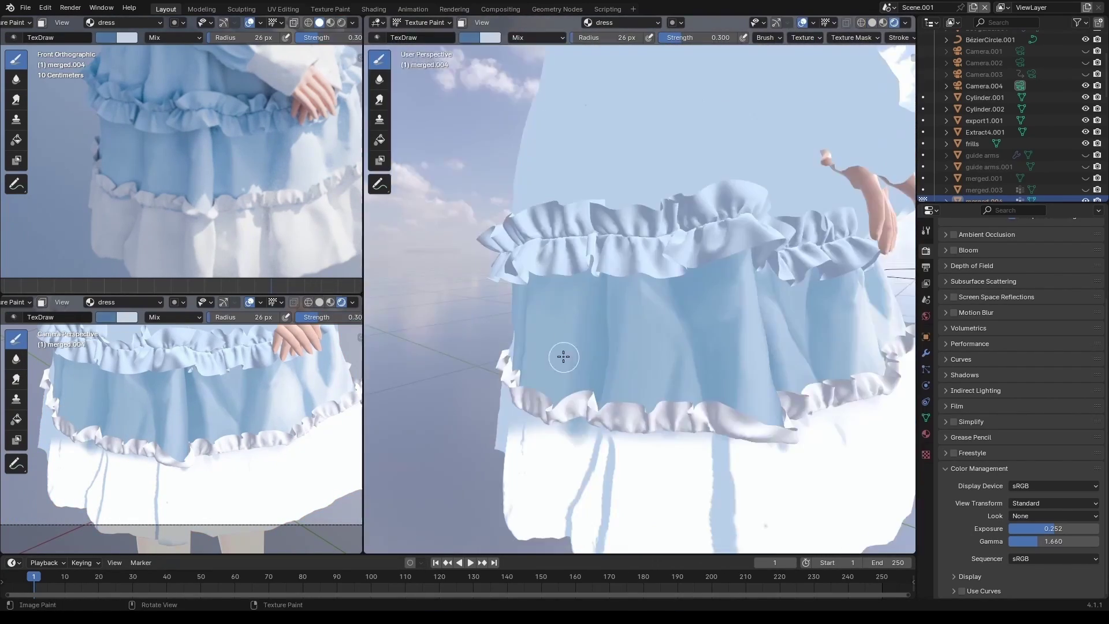
- Paint soft fold shading over the dress's white hem and blue skirt around the ruffles with the TexDraw brush at 0.300 strength
middle_click_drag(563, 356, 608, 374)
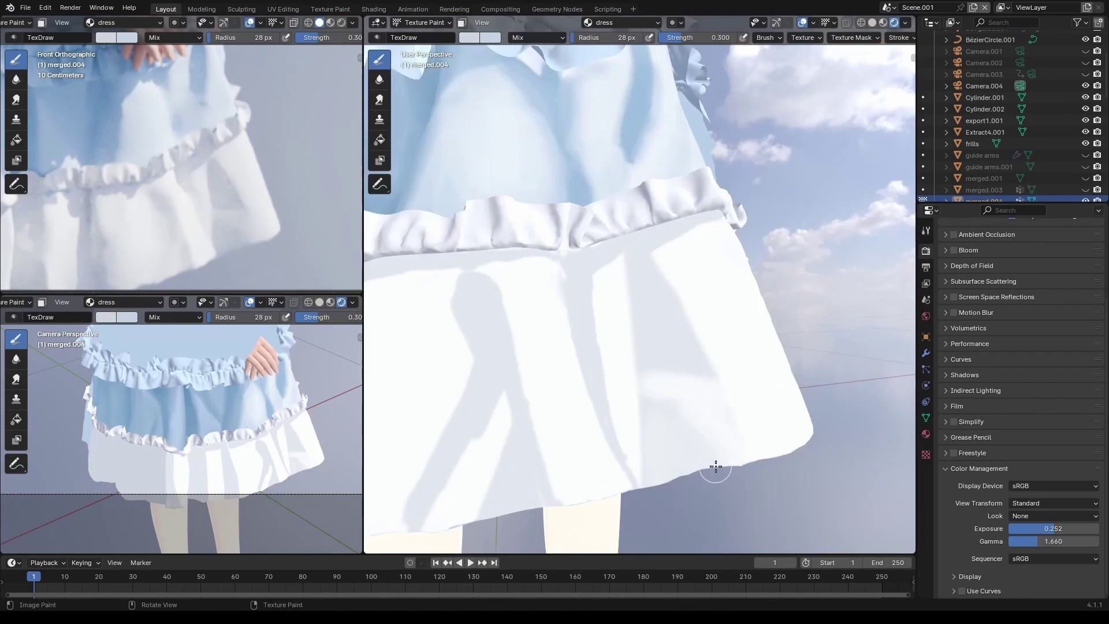
mouse_move(569, 376)
middle_mouse_down()
mouse_move(468, 435)
mouse_move(656, 374)
mouse_move(601, 401)
mouse_move(636, 275)
mouse_move(518, 290)
middle_mouse_up()
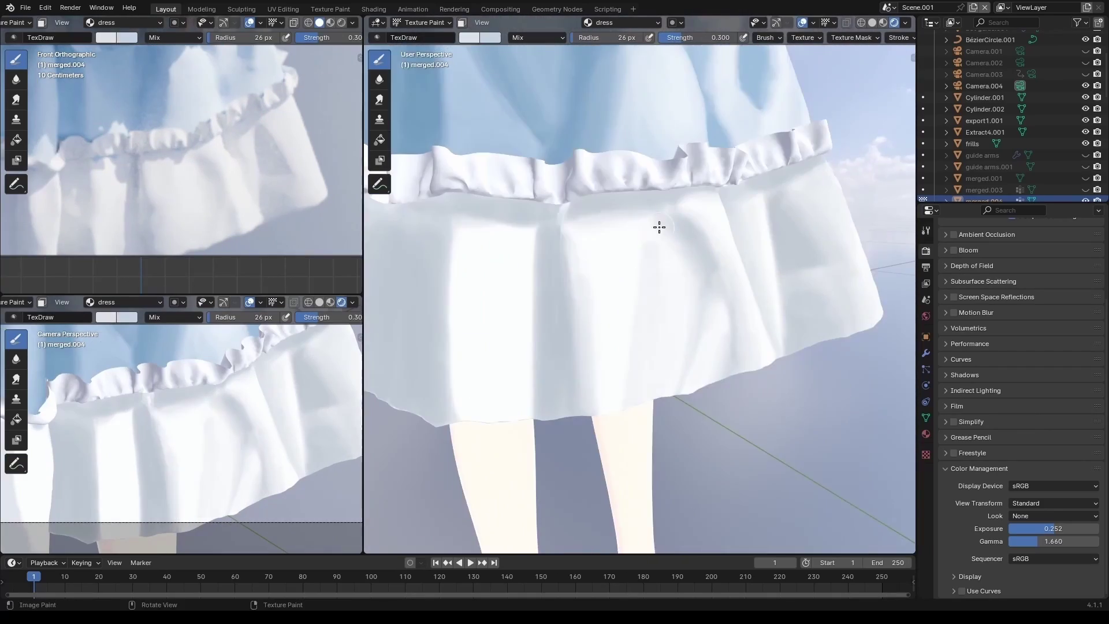
middle_click_drag(659, 227, 602, 398)
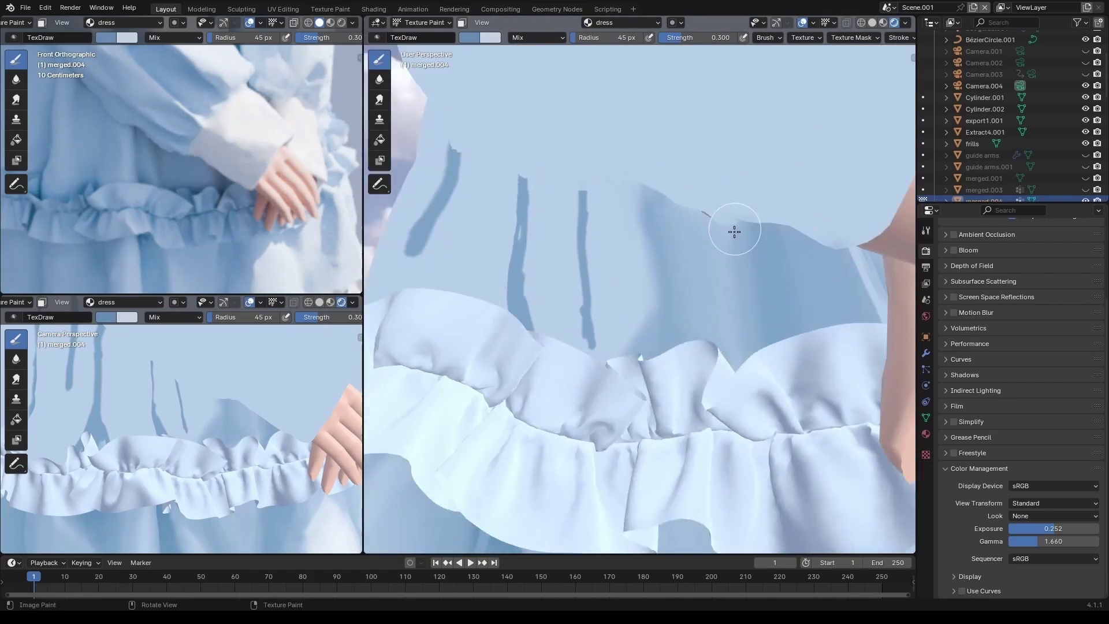
middle_click_drag(735, 230, 581, 298)
middle_click_drag(659, 259, 606, 271)
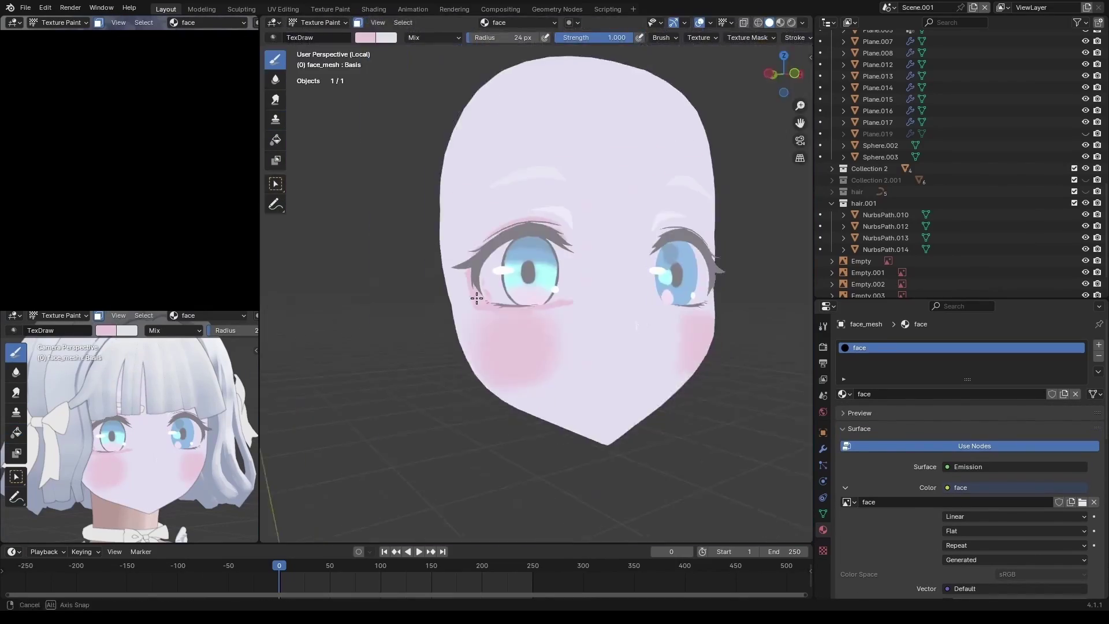
- Repaint the eye on the face texture with a bright blue iris around a darker blue pupil, using TexDraw at 1.000 strength
left_click(276, 140)
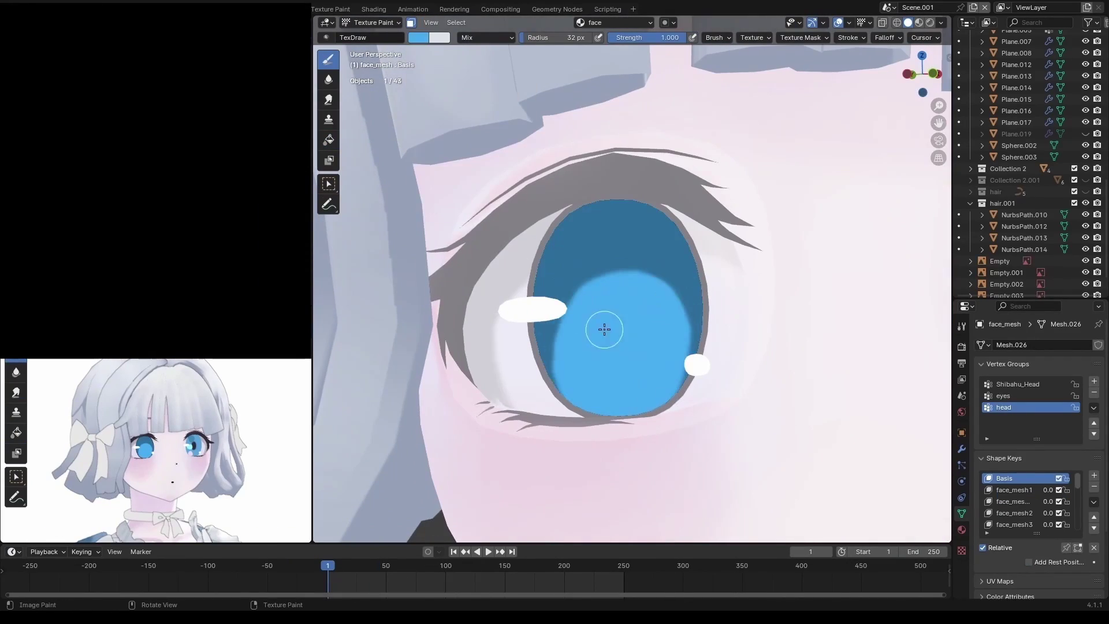
middle_click_drag(604, 329, 575, 305)
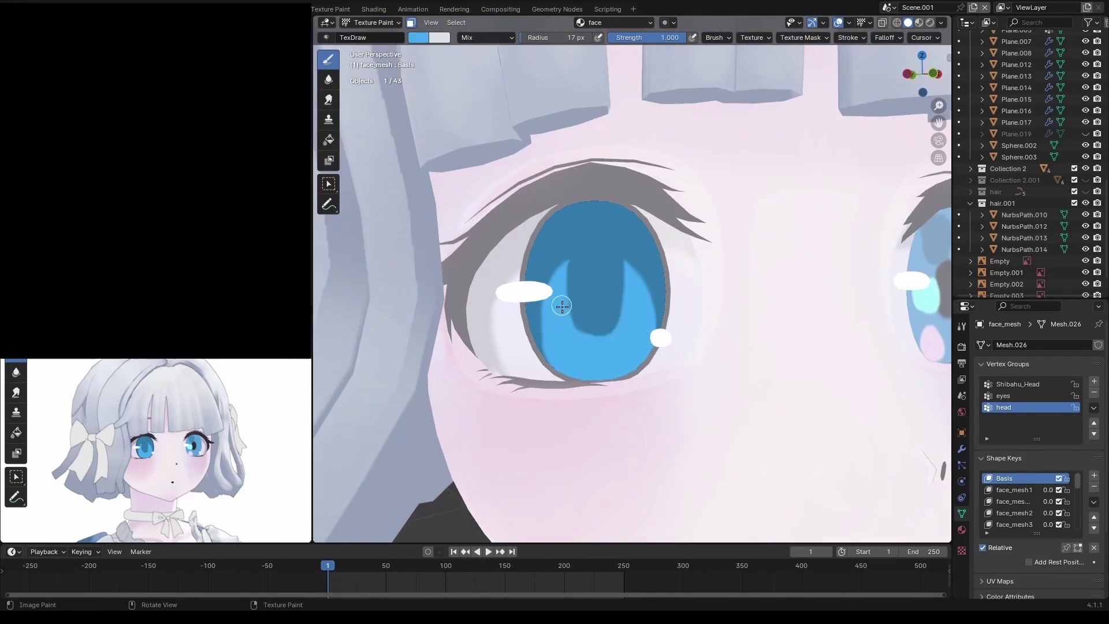